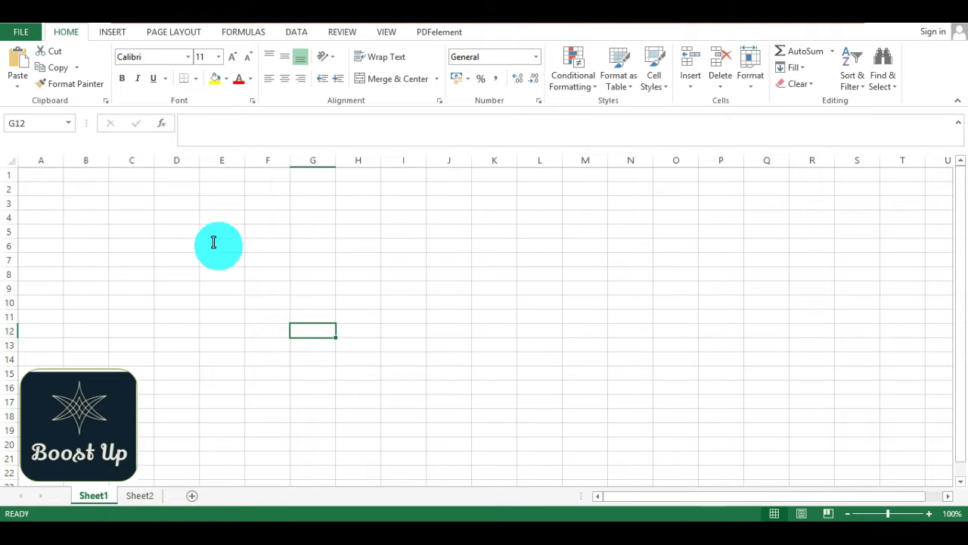
Step: Enter 45, 26, 5, 86 and 96 into cells F3 through F7
click(252, 205)
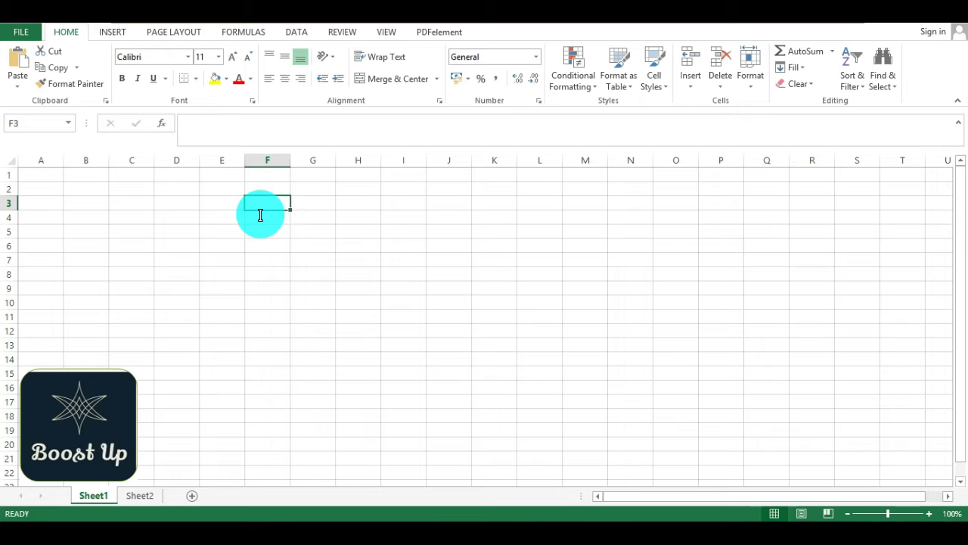
text(45)
key(Return)
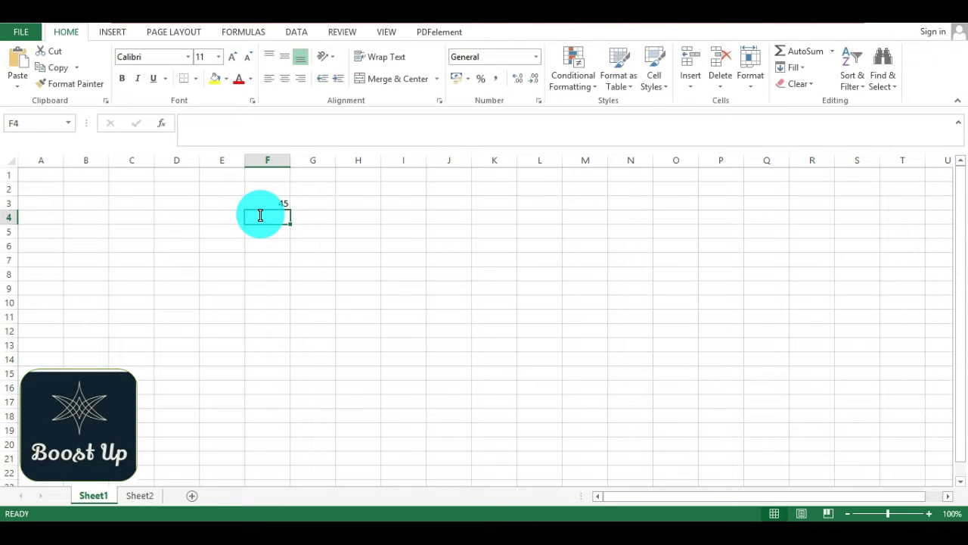
text(26)
key(Return)
text(5)
key(Return)
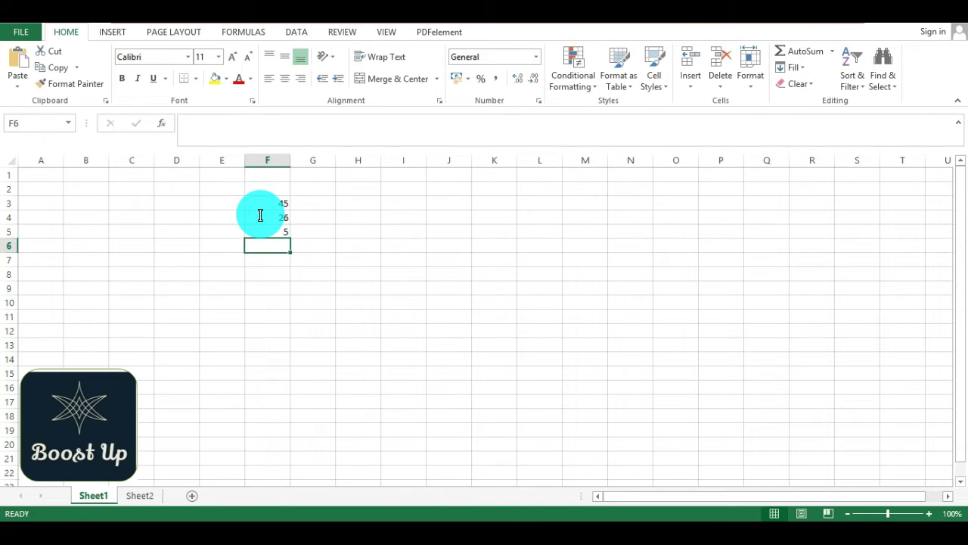
text(86)
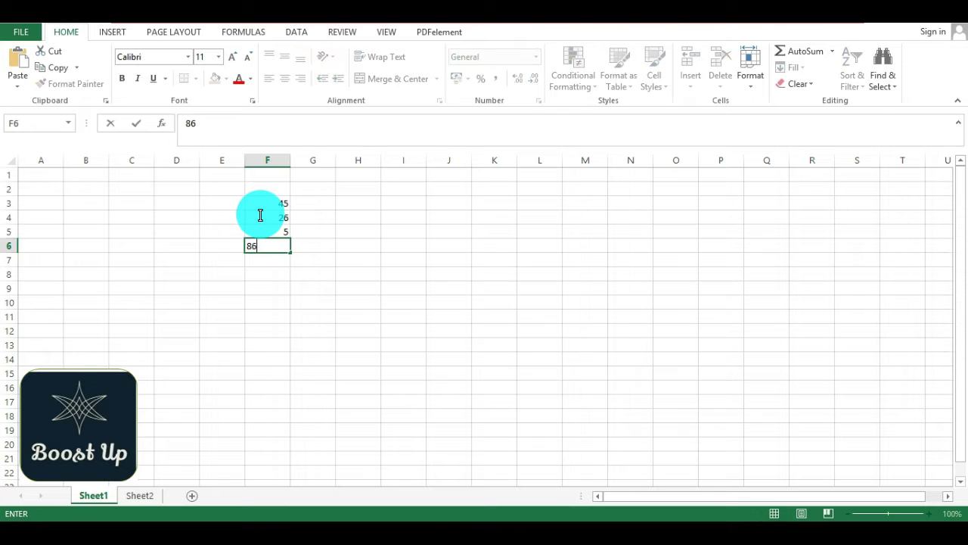
key(Return)
text(96)
key(Return)
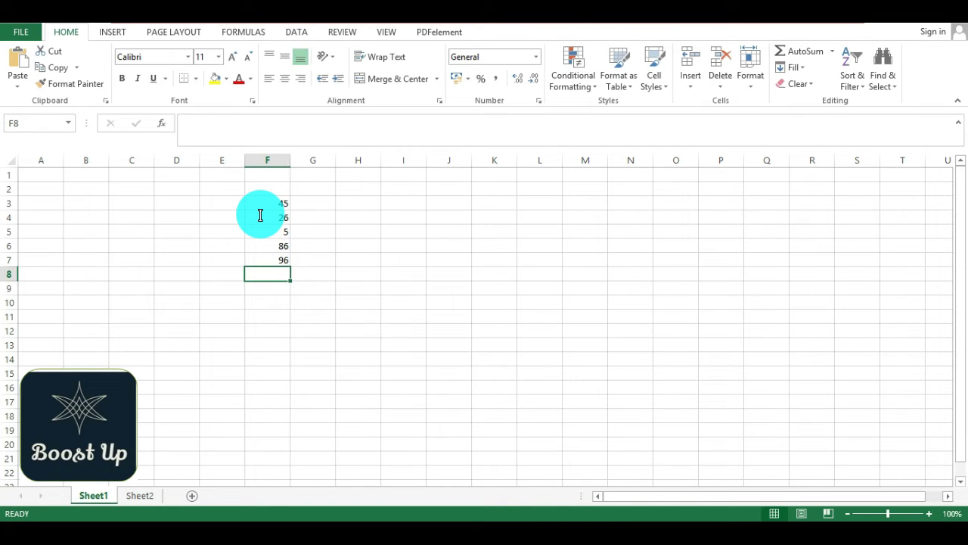
Step: Enter 45, 45 and 86 into cells F8 through F10
text(45)
key(Tab)
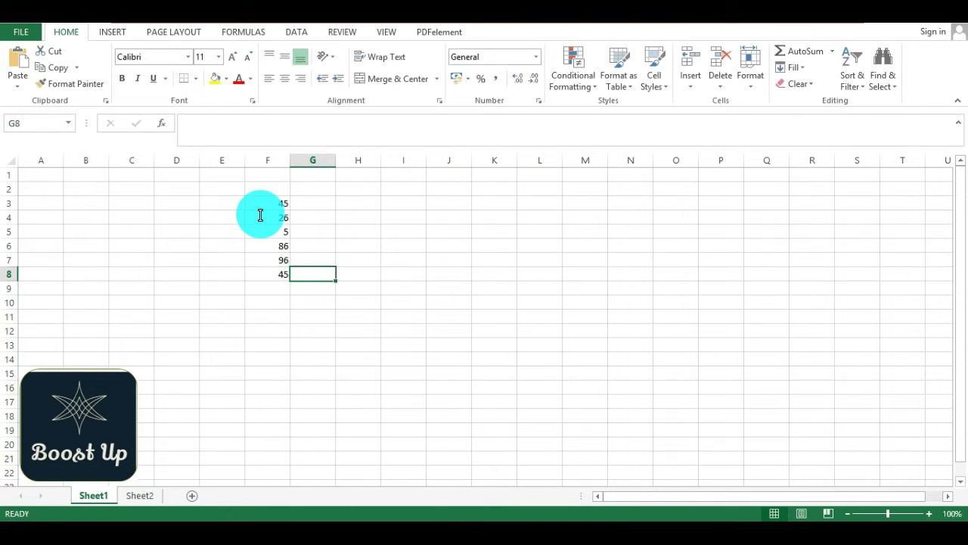
key(Return)
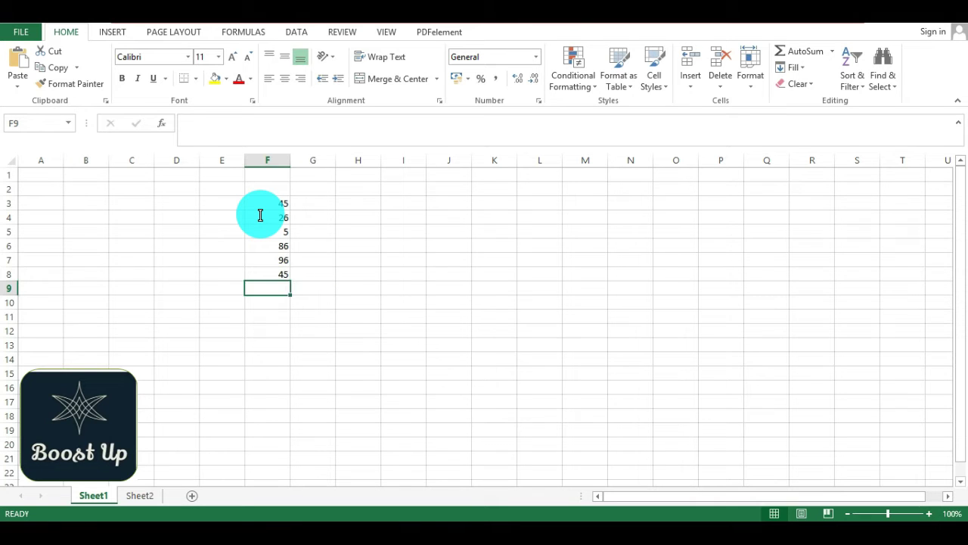
text(45)
key(Return)
text(86)
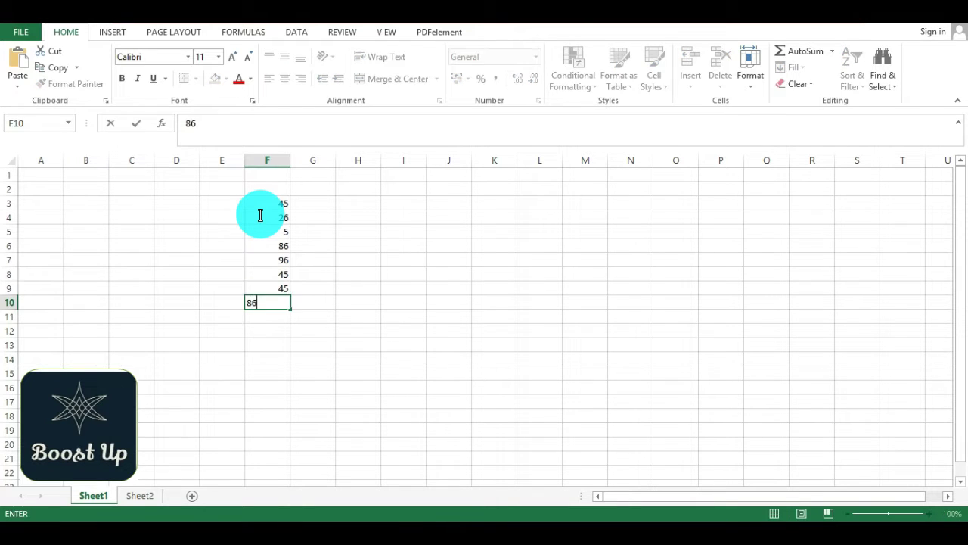
key(Return)
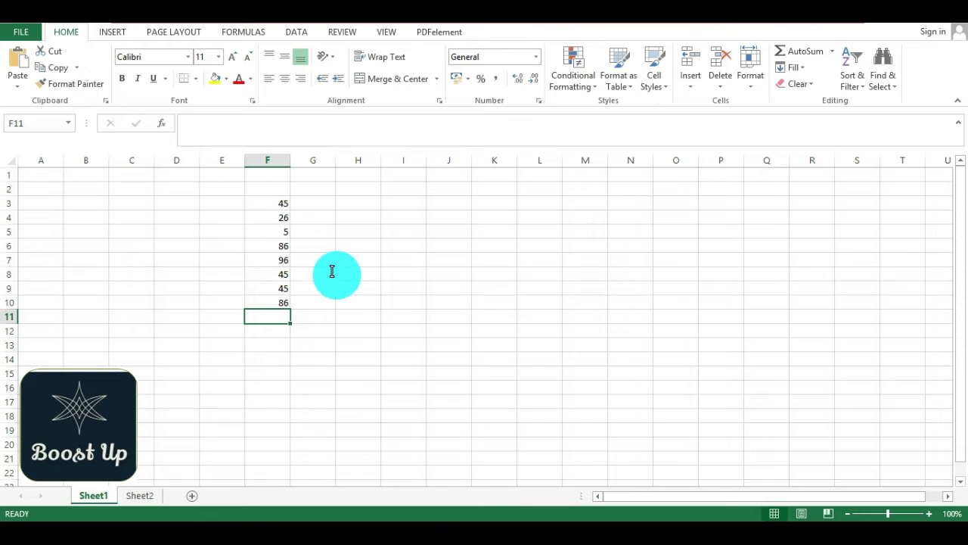
Step: Select F3:F10 and use AutoSum's Sum to place the total 434 in F11
click(263, 345)
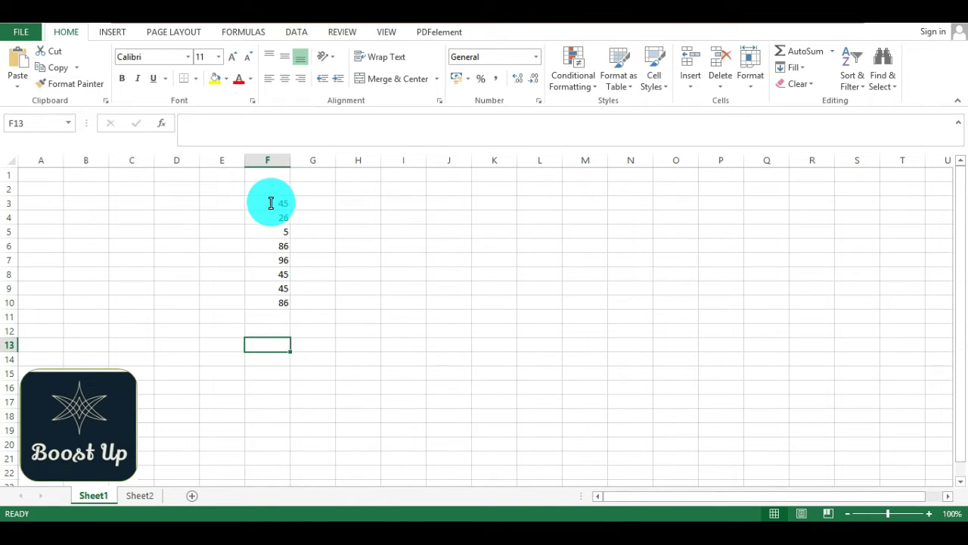
drag(270, 203, 284, 301)
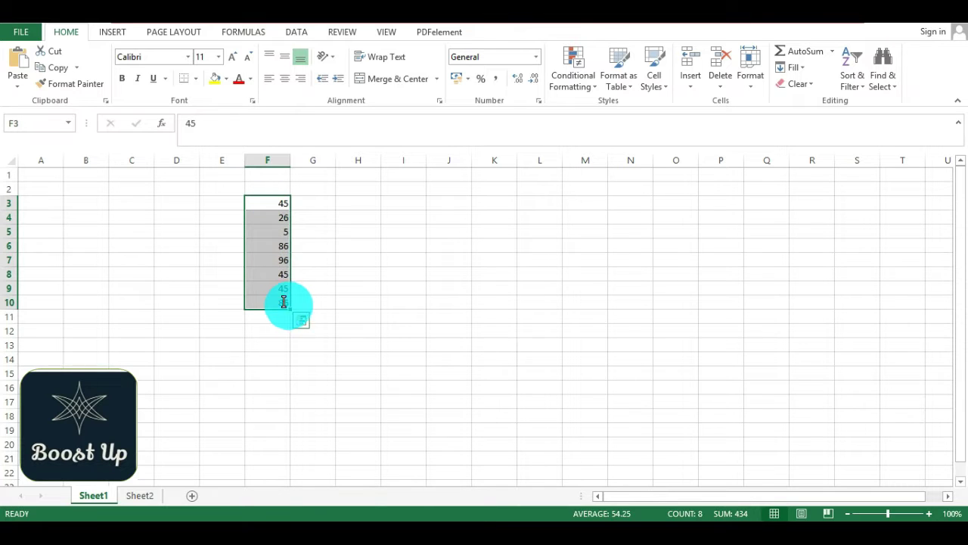
click(361, 231)
click(262, 200)
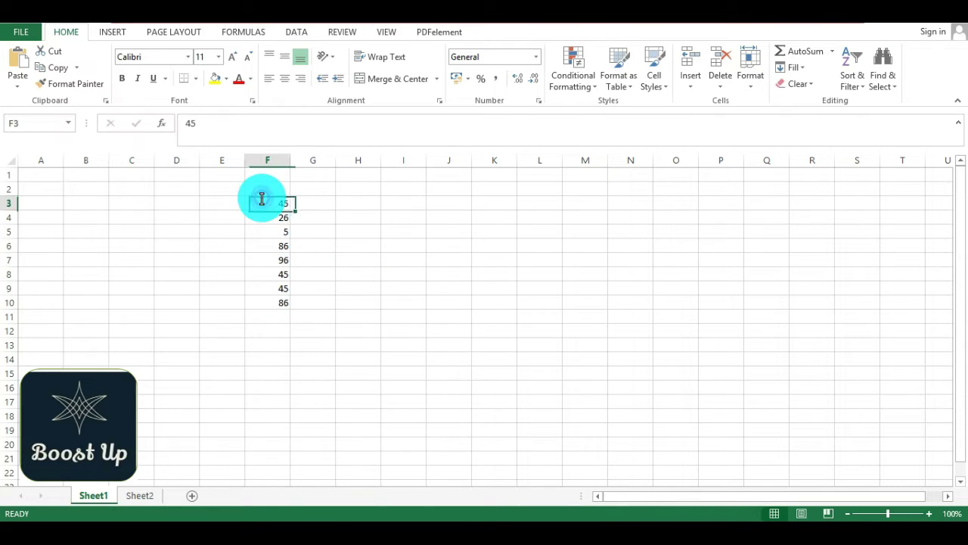
drag(265, 203, 264, 302)
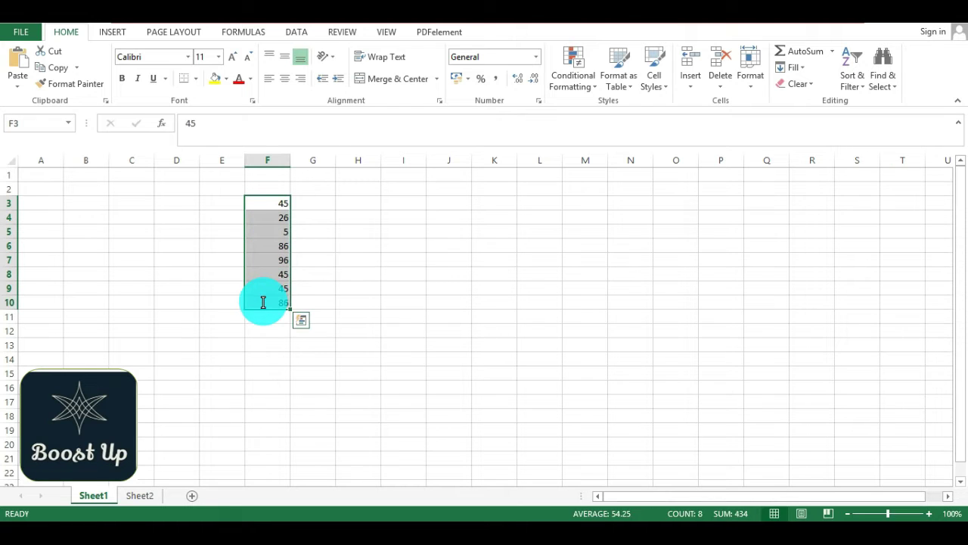
click(830, 51)
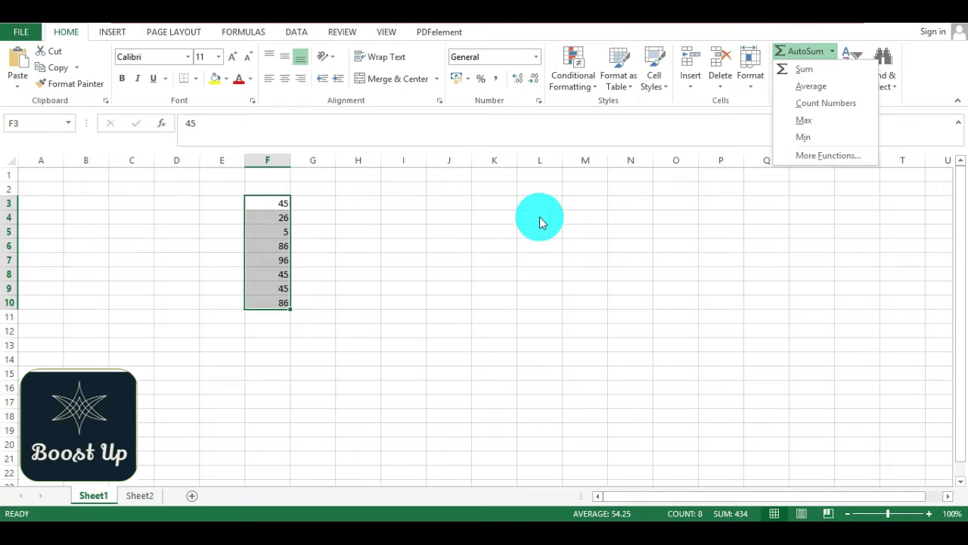
click(823, 70)
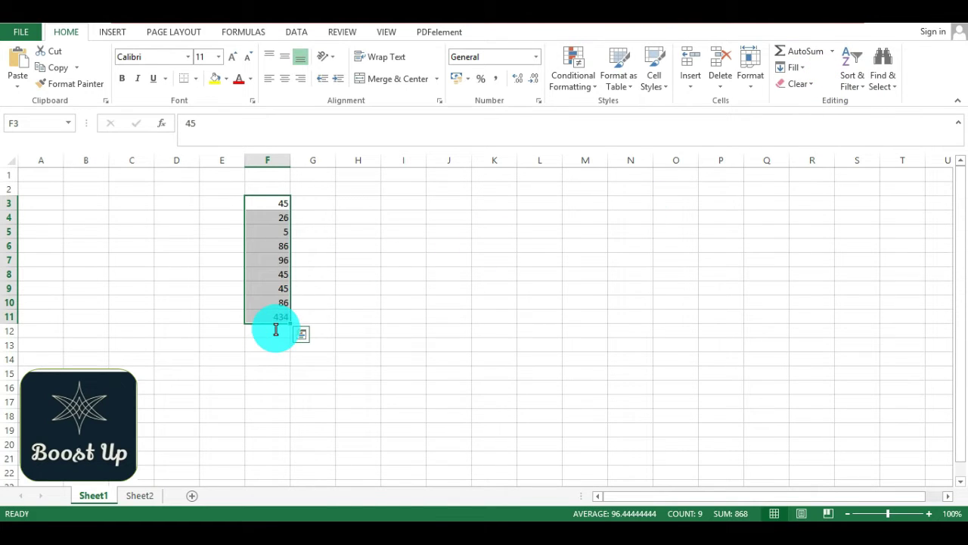
click(356, 249)
click(399, 260)
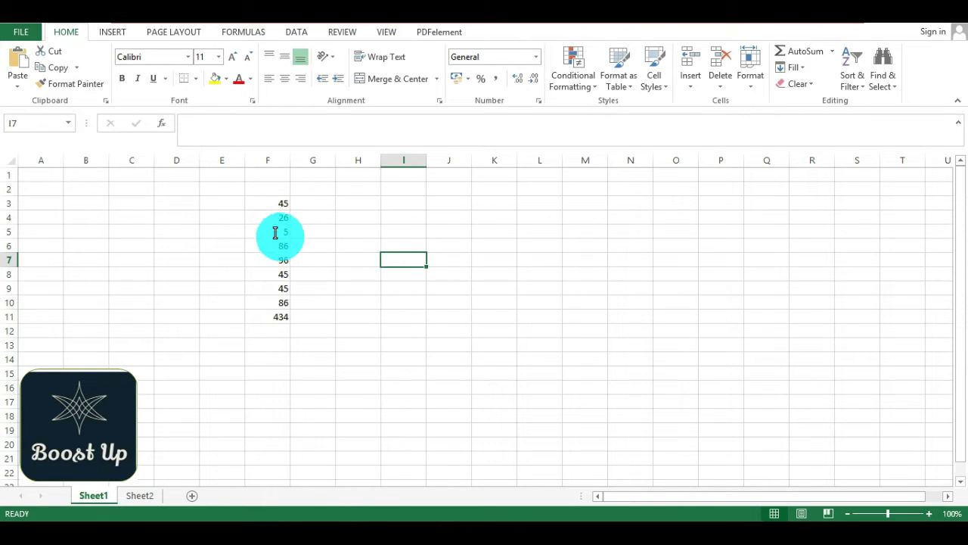
drag(255, 203, 253, 303)
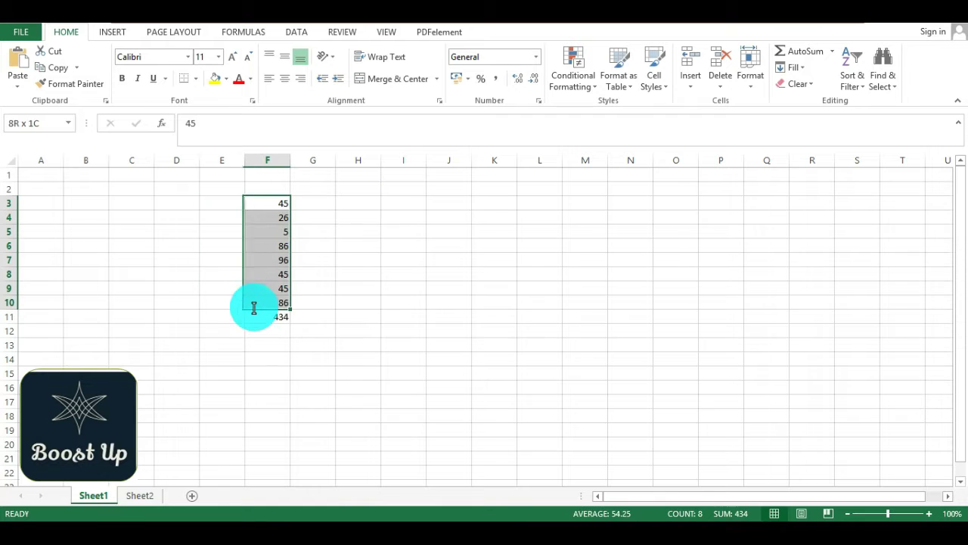
click(404, 246)
click(454, 247)
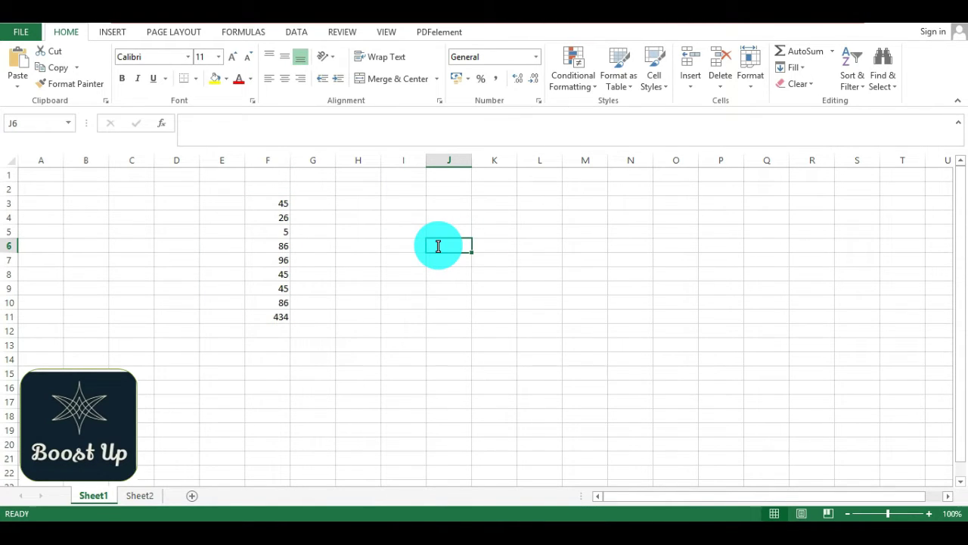
Step: Enter 45, 15 and 23 into cells M3 through M5
click(584, 203)
text(45)
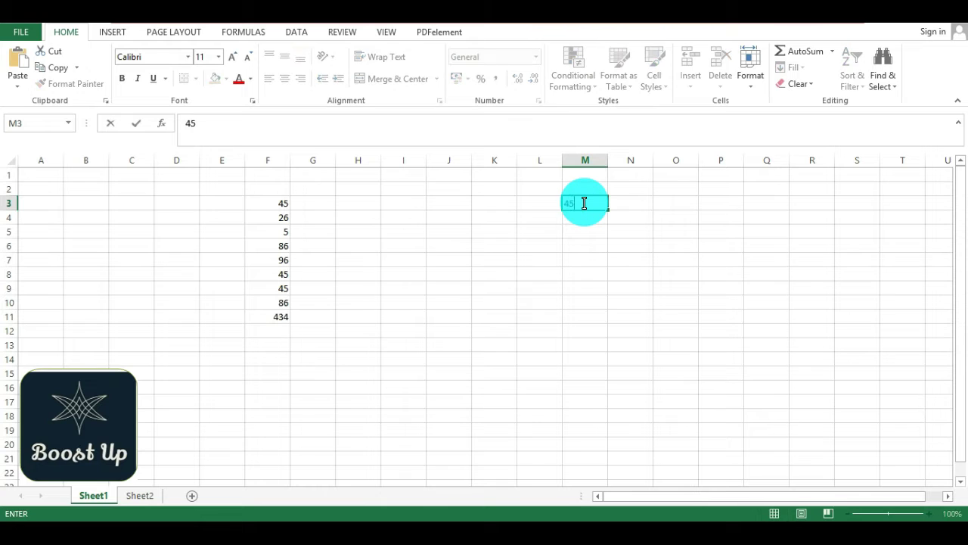
key(Return)
text(15)
key(Return)
text(23)
key(Return)
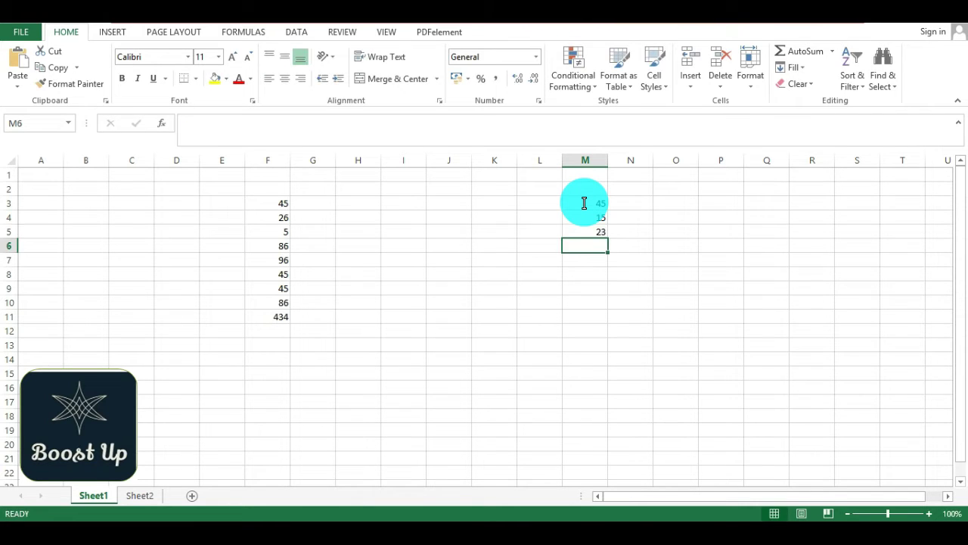
Step: Enter a SUM formula over M3, M4 and M5 in M7, giving 83
click(556, 317)
click(580, 260)
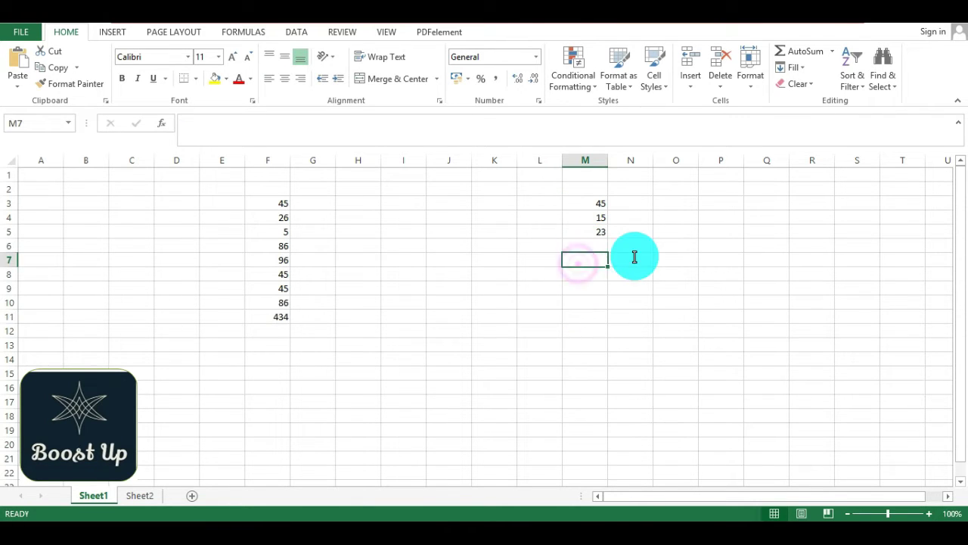
text(=)
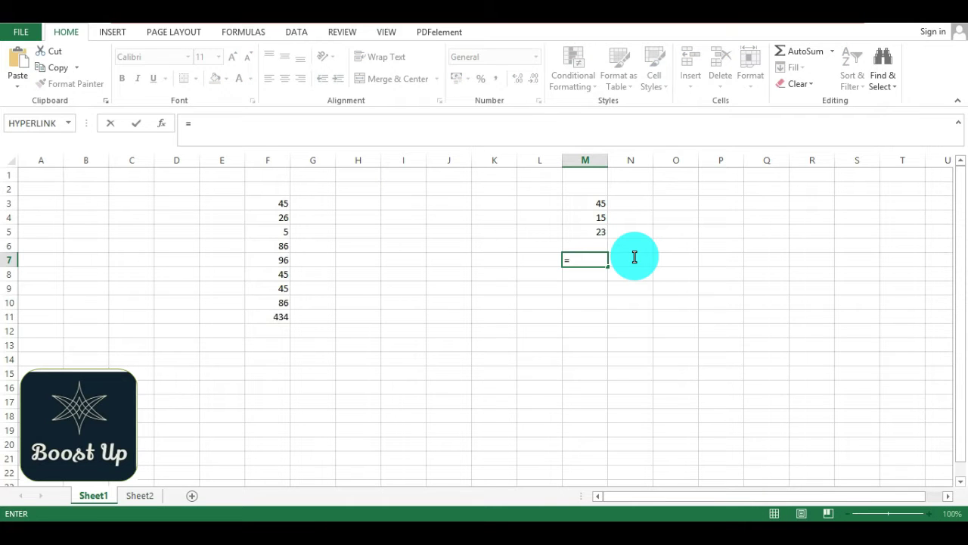
text(sum)
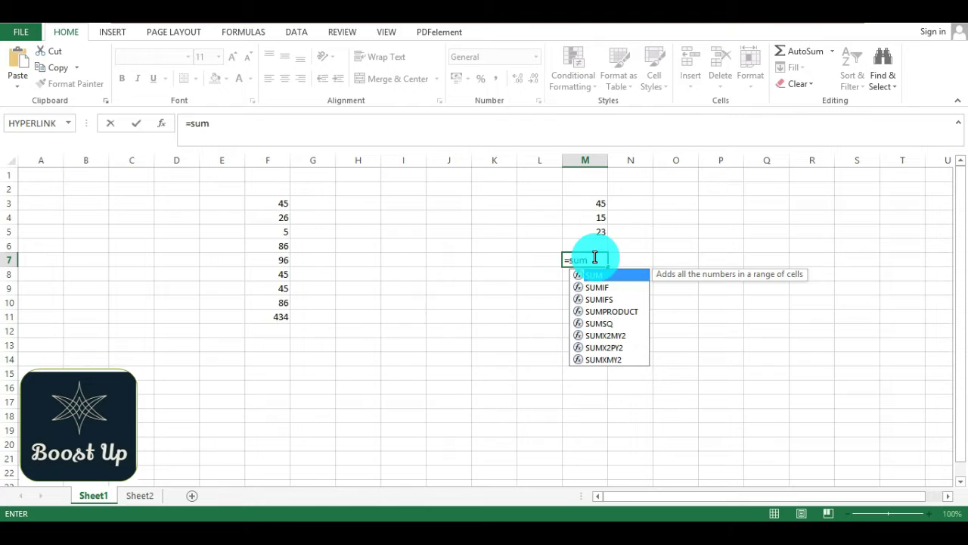
key(Tab)
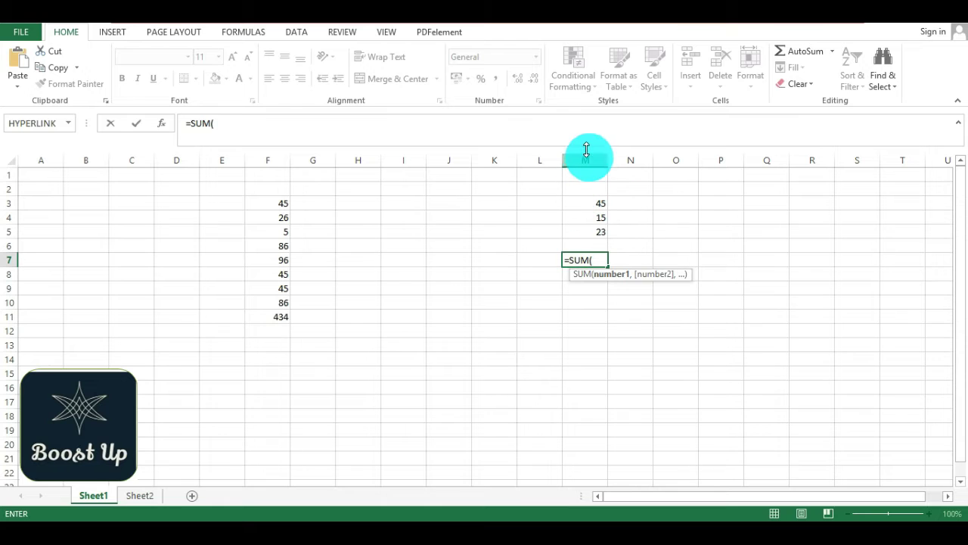
click(581, 201)
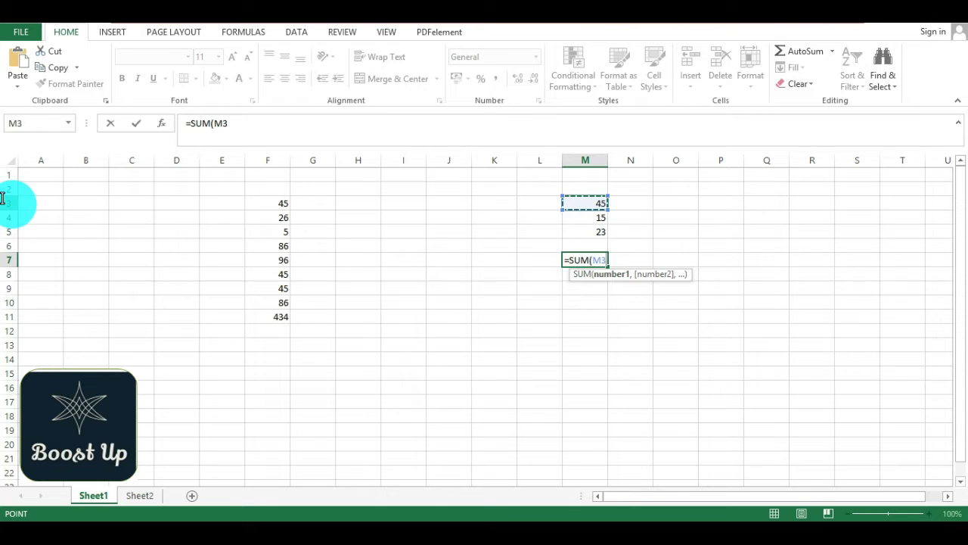
click(607, 257)
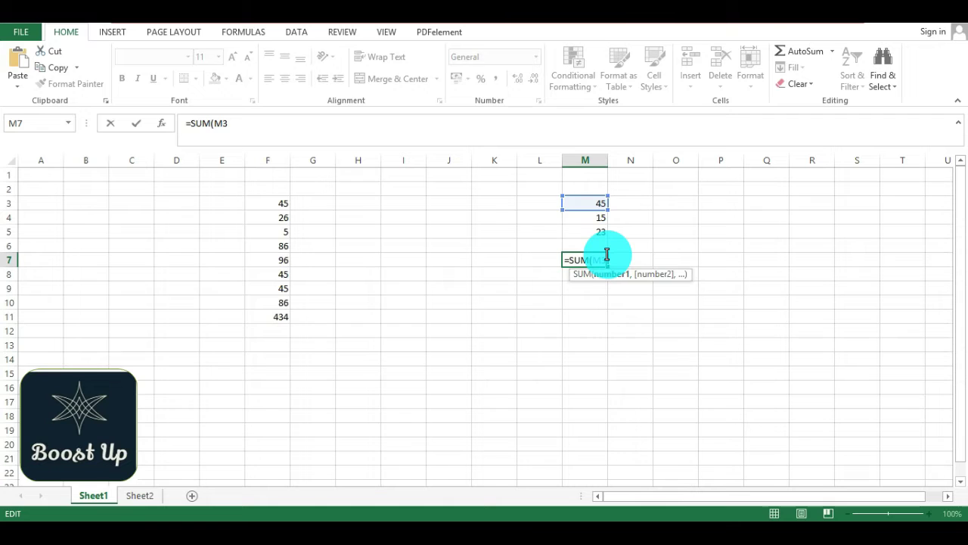
key(BackSpace)
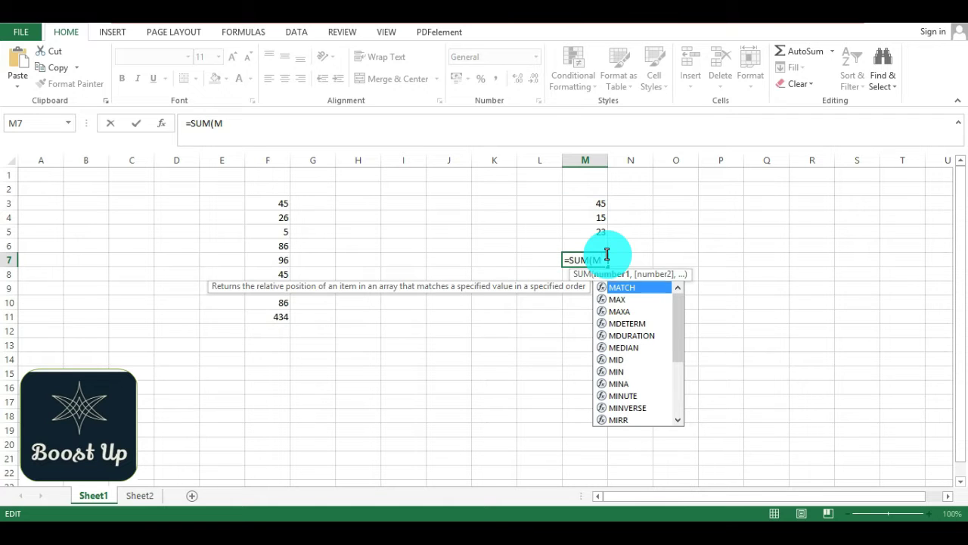
text(3,)
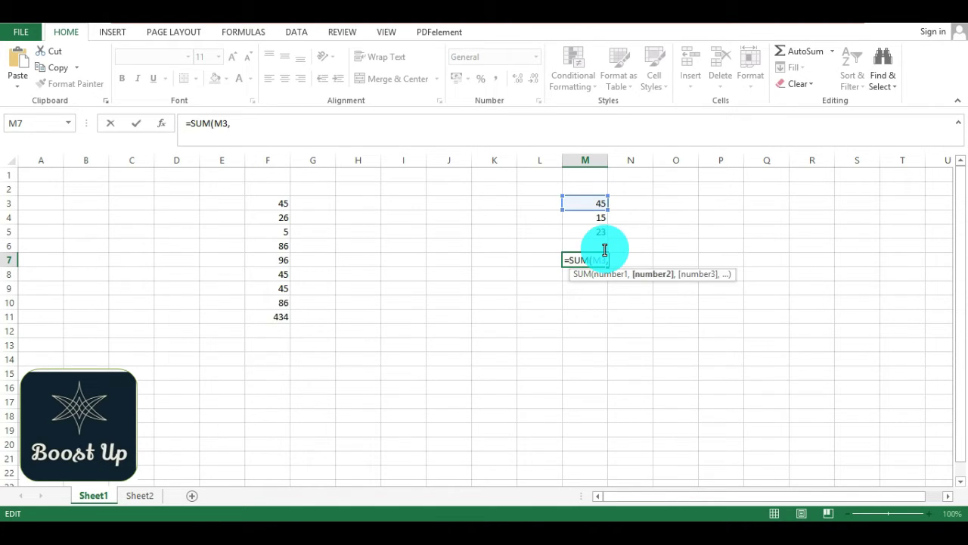
text(m4)
text(,m)
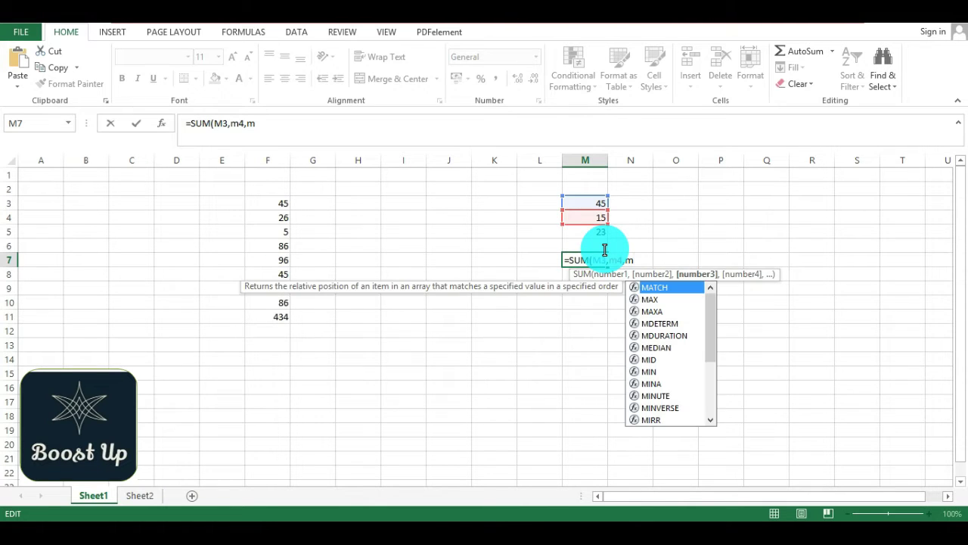
text(5)
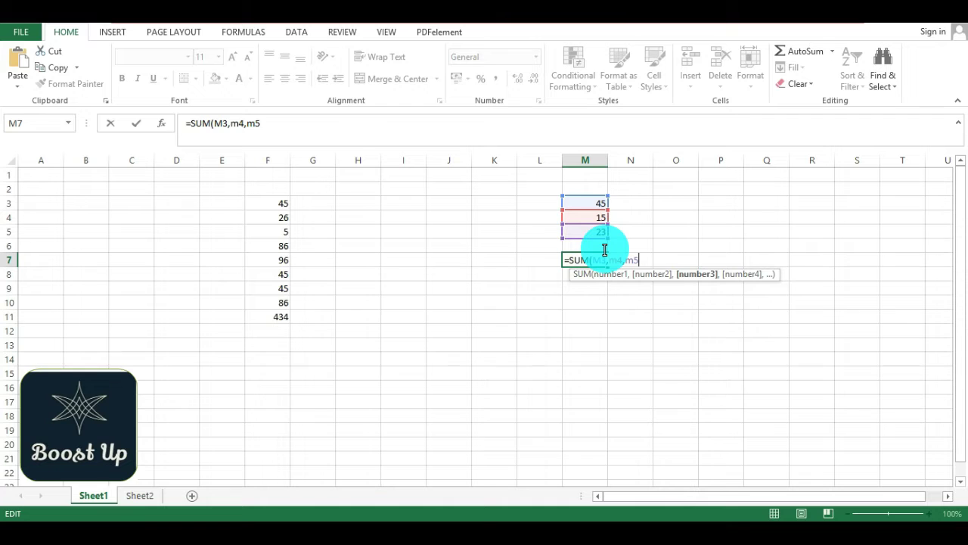
key(Return)
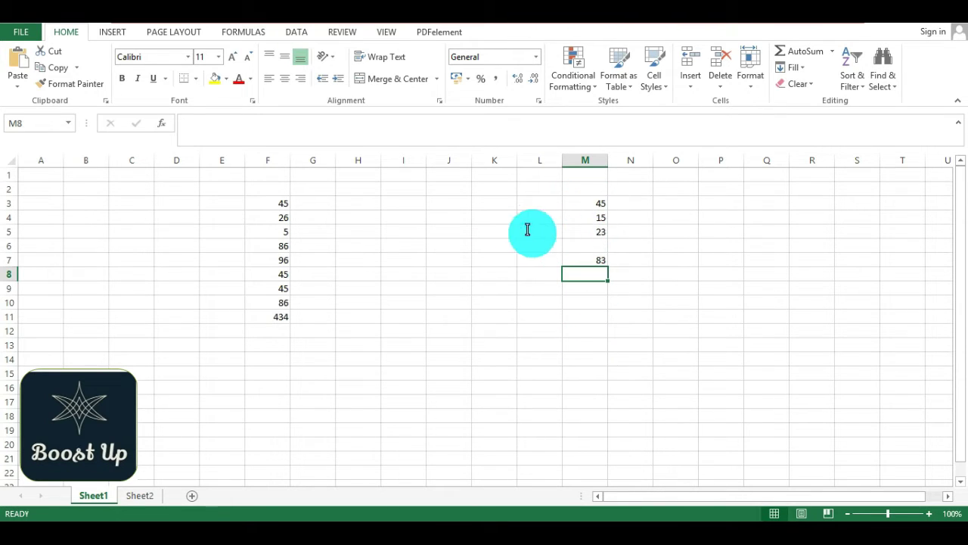
Step: Copy the eight numbers in F3:F10
click(481, 219)
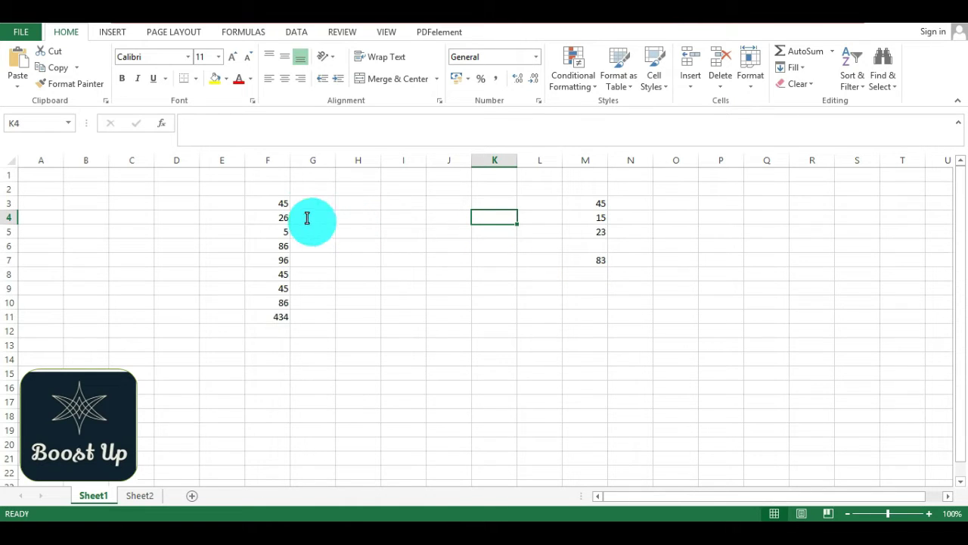
drag(266, 202, 277, 302)
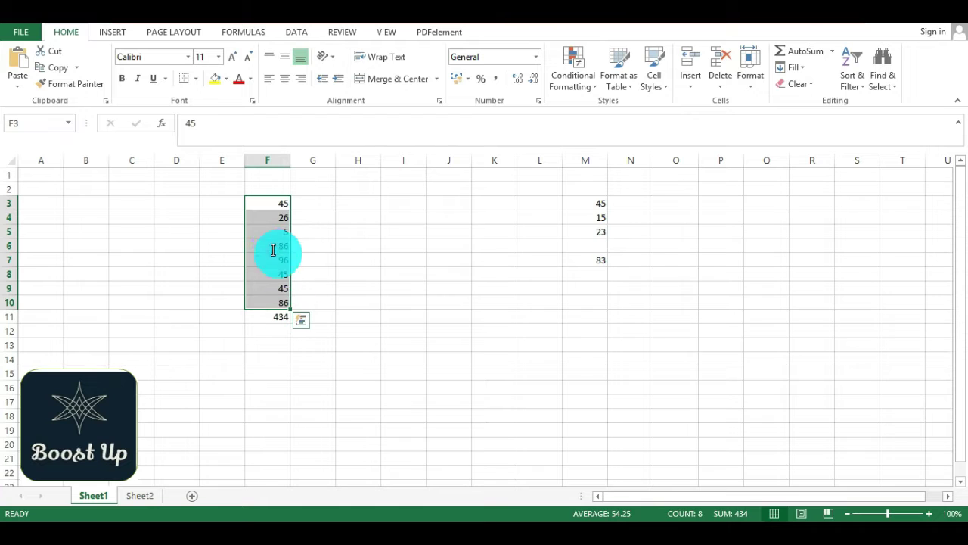
click(272, 245)
drag(266, 203, 274, 302)
click(266, 247)
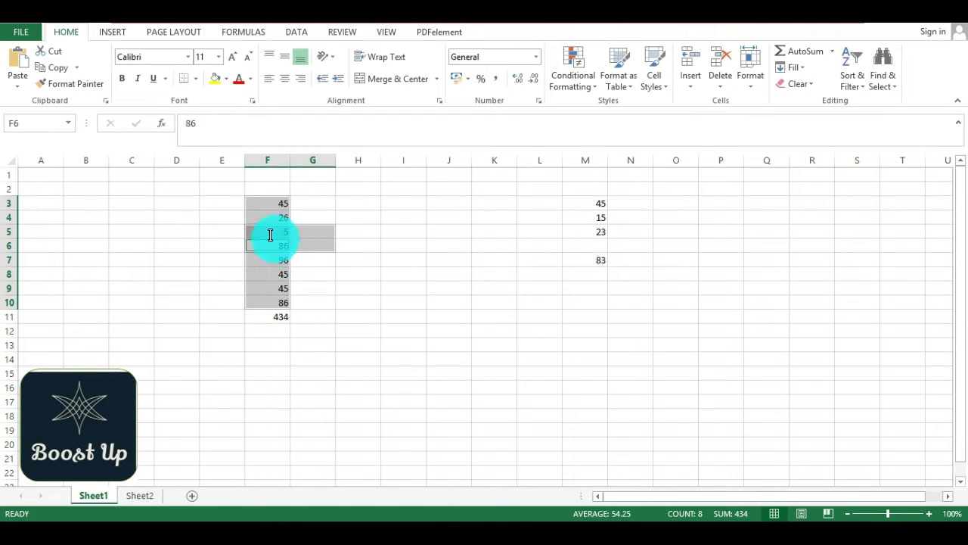
drag(260, 201, 267, 302)
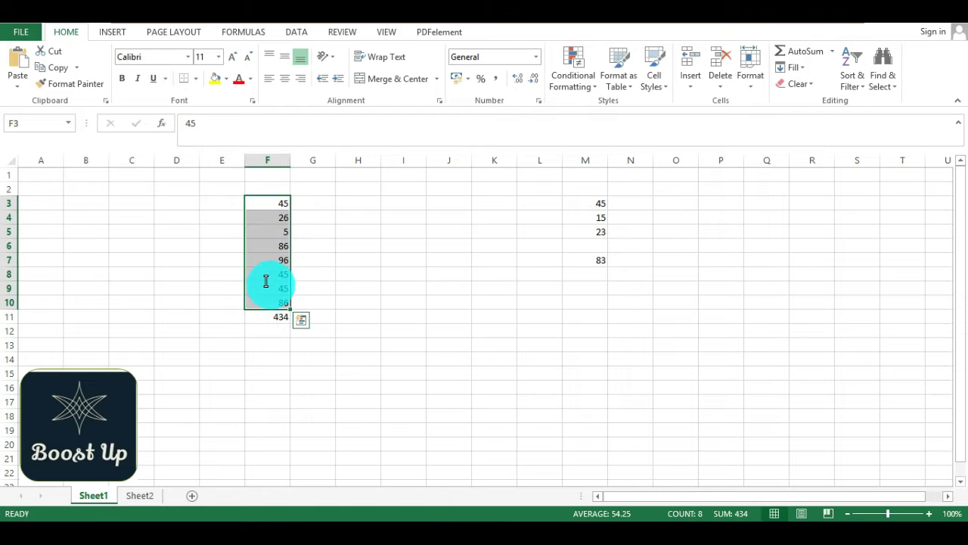
key(ctrl+c)
Step: Paste the numbers into H3:H10 and begin a formula in H13
drag(349, 204, 353, 304)
key(ctrl+v)
click(411, 240)
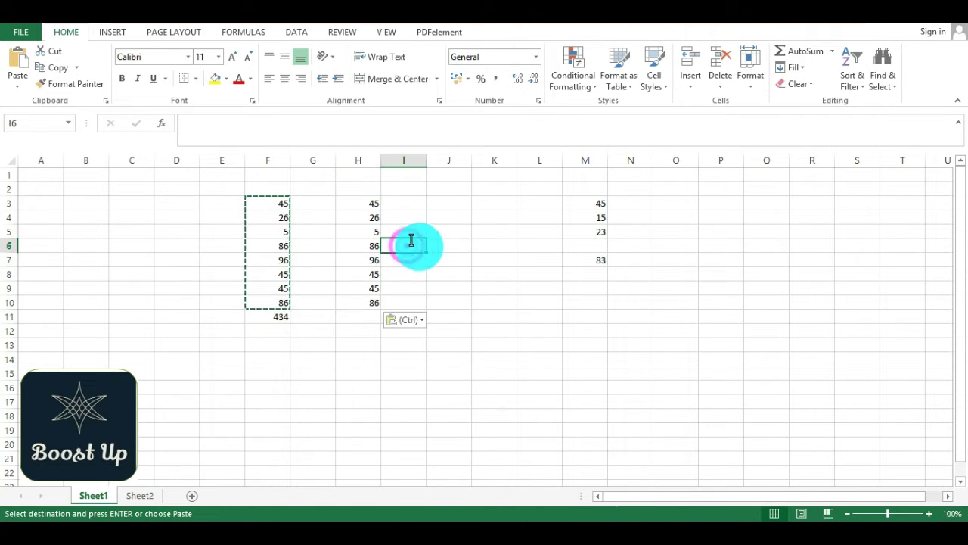
click(379, 343)
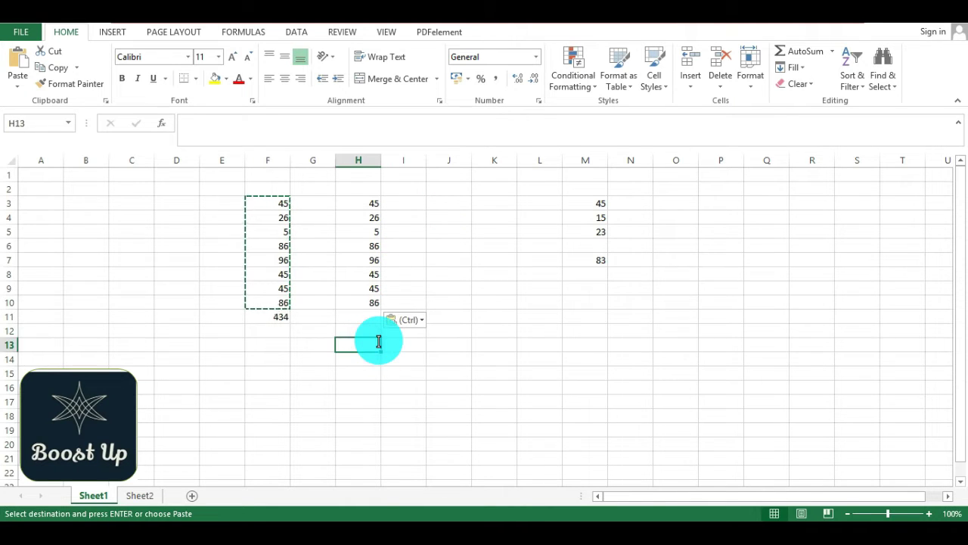
key(Escape)
text(=)
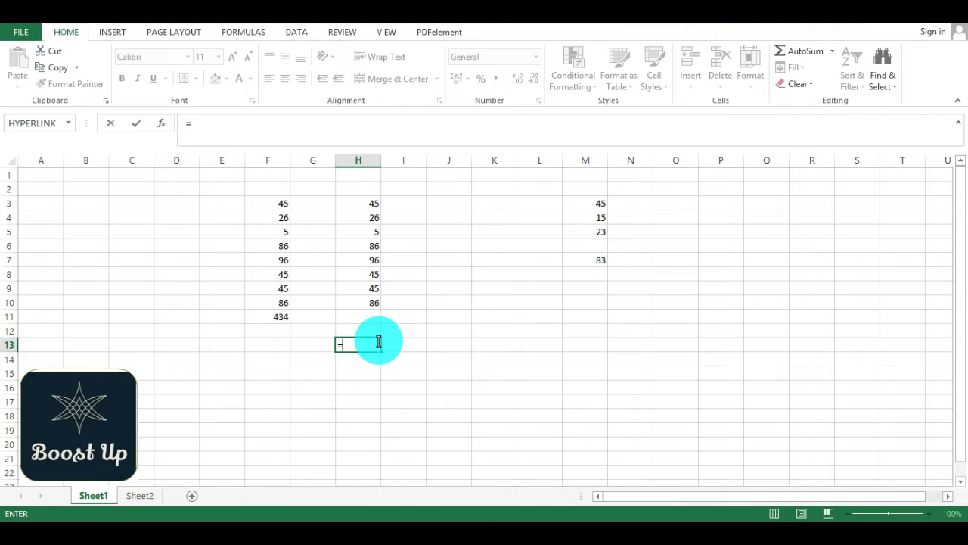
Step: Label G13 as SUM and start a =sum formula in H13
click(316, 347)
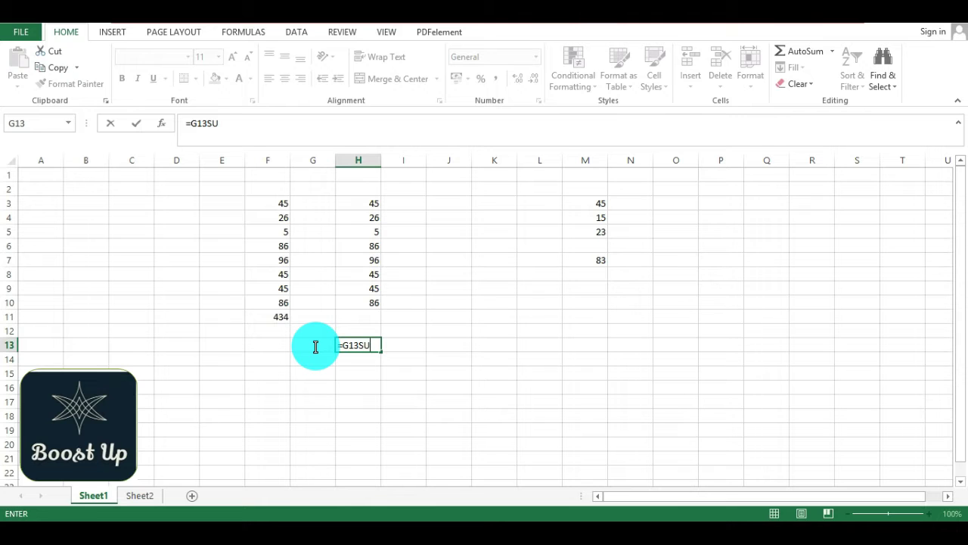
click(315, 347)
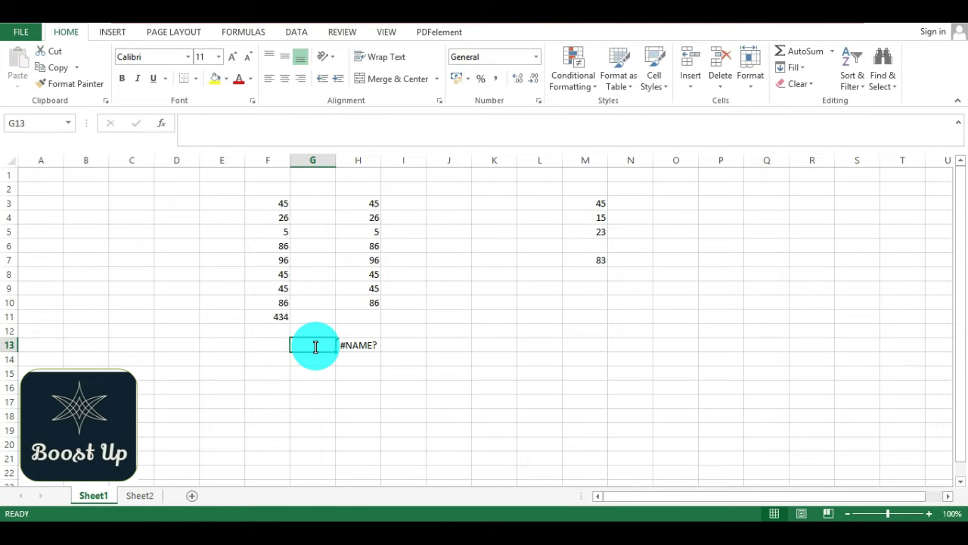
text(SUM)
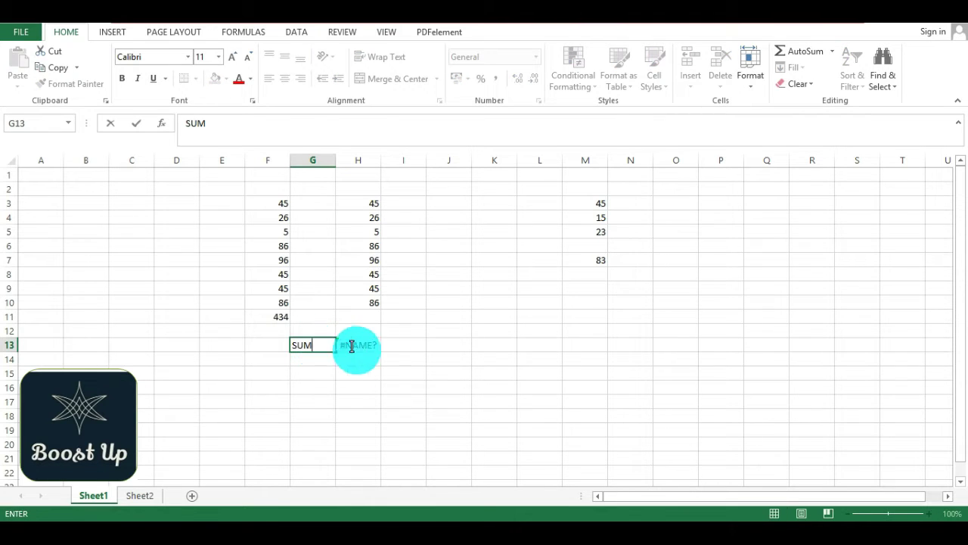
click(370, 344)
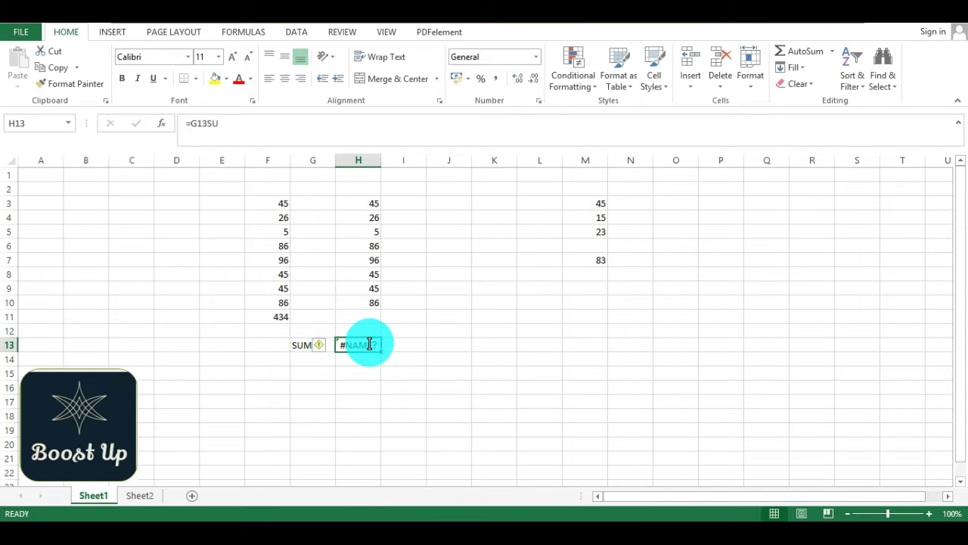
text(=)
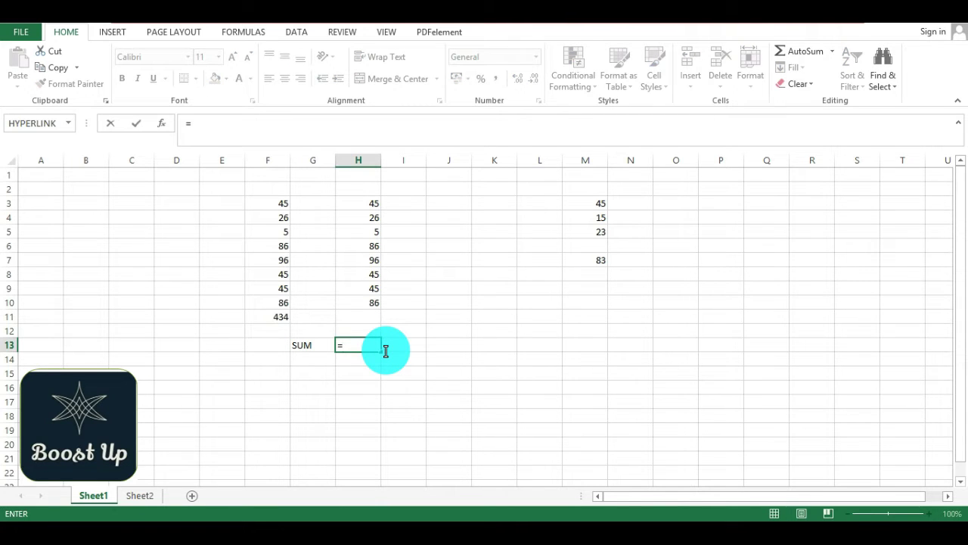
text(su)
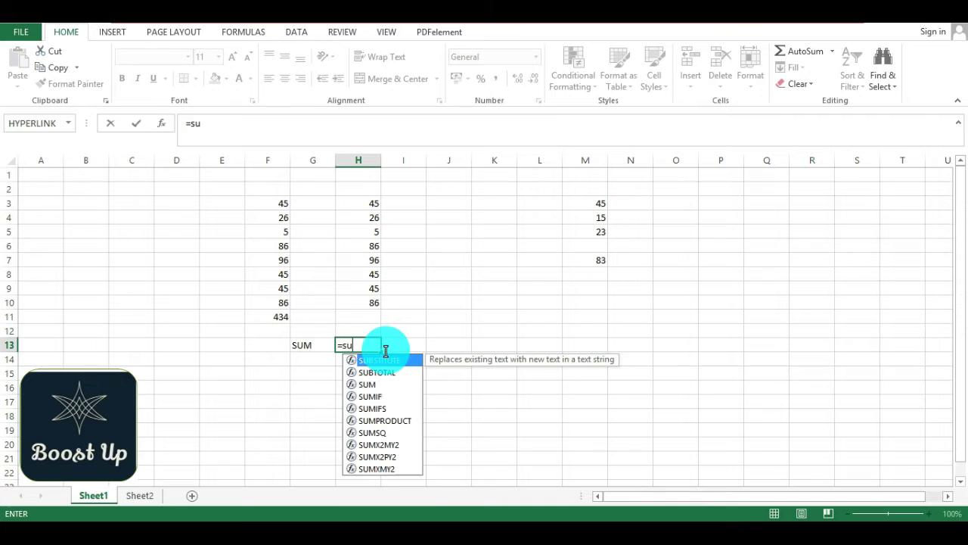
text(m)
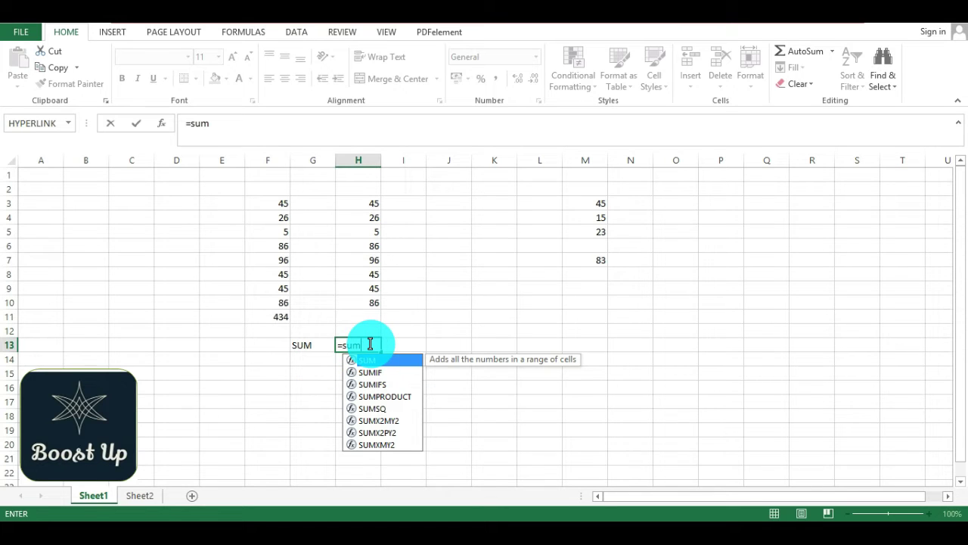
Step: Complete =SUM(H3:H10) in H13 so it shows 434
key(Tab)
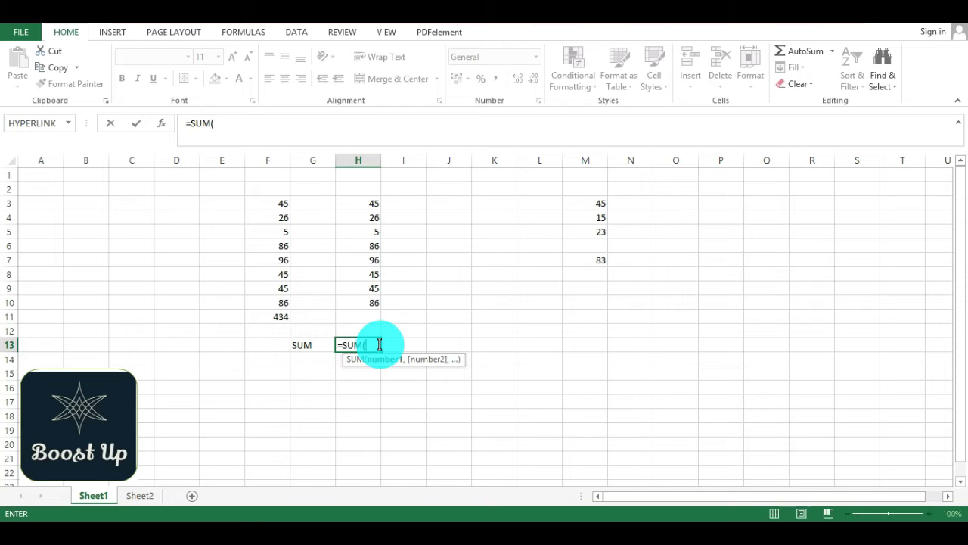
text(h3:)
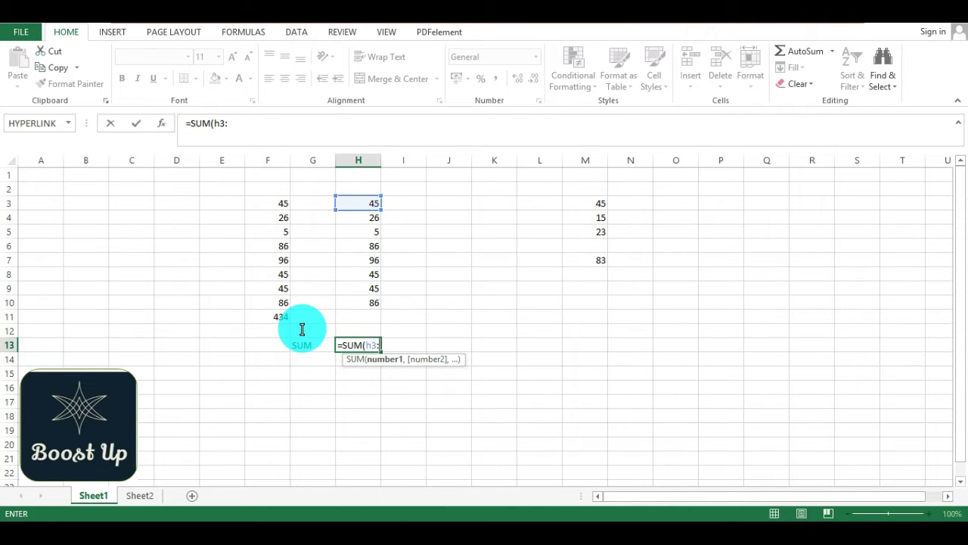
text(h10)
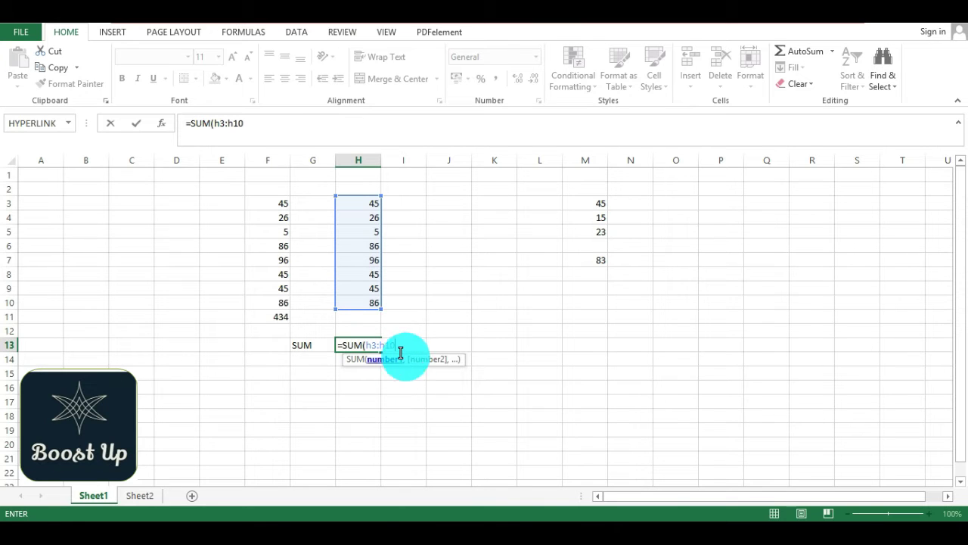
key(Return)
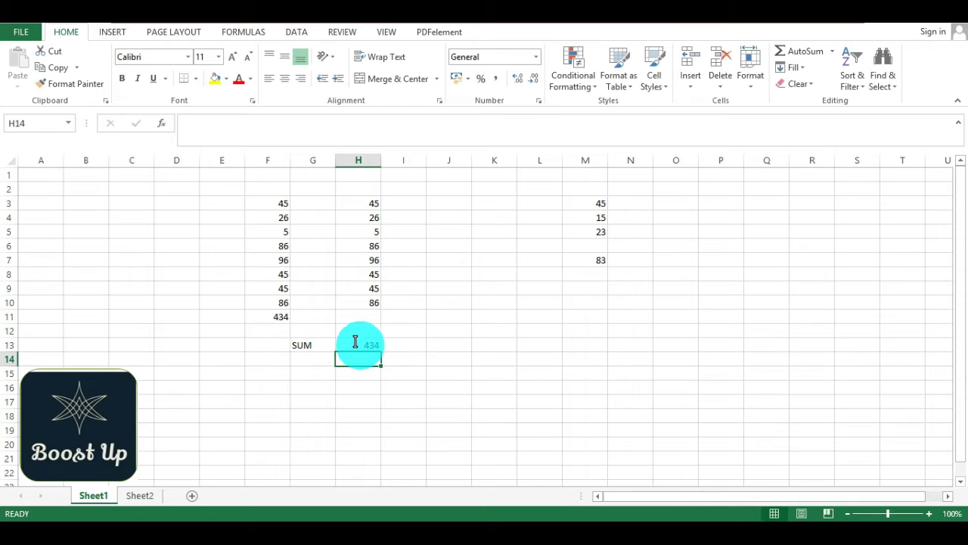
click(318, 371)
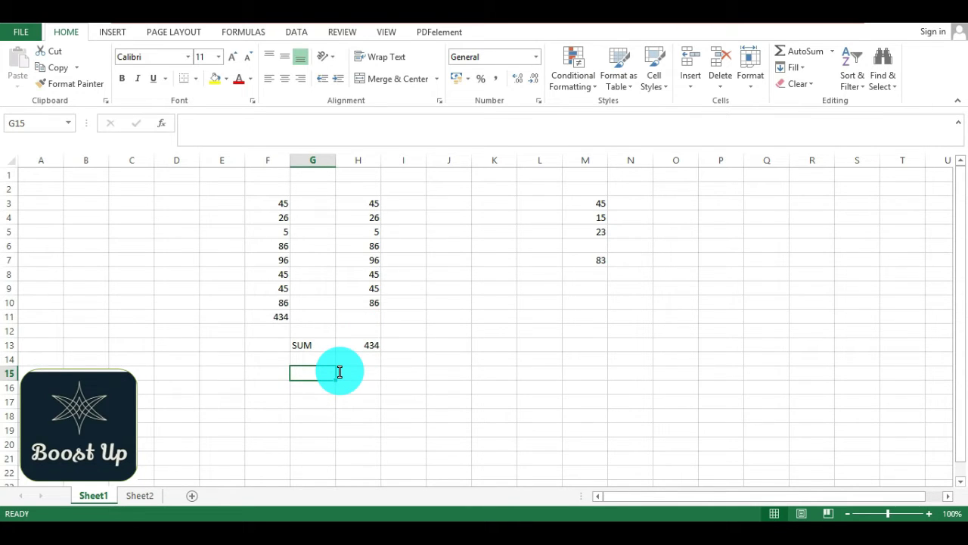
Step: Label G15 MAX and enter =MAX(H3:H10) in H15, giving 96
text(MAX)
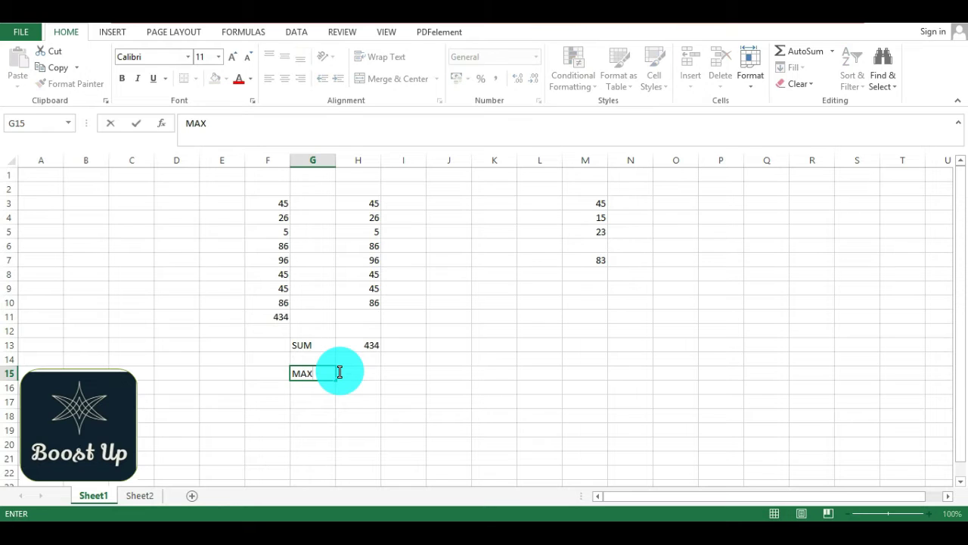
click(363, 375)
text(=)
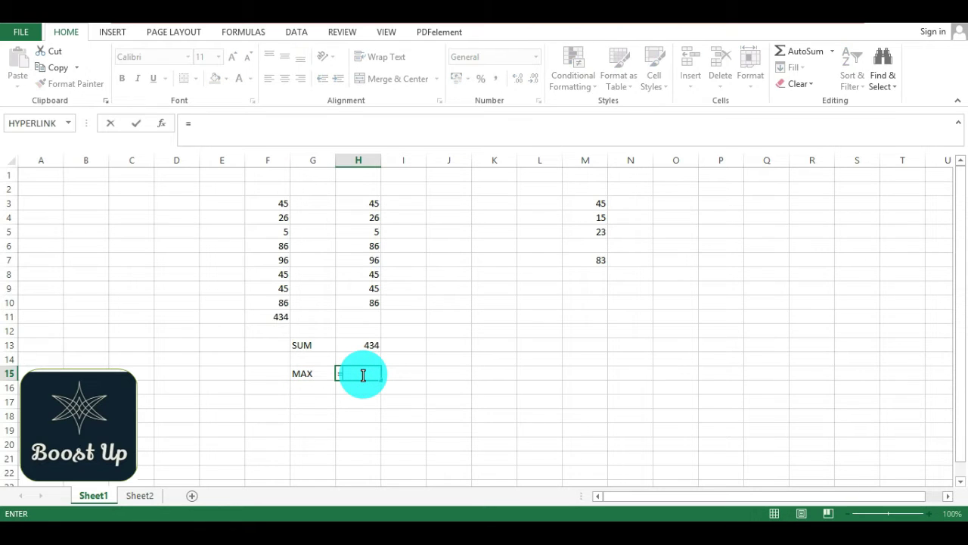
text(max)
key(Tab)
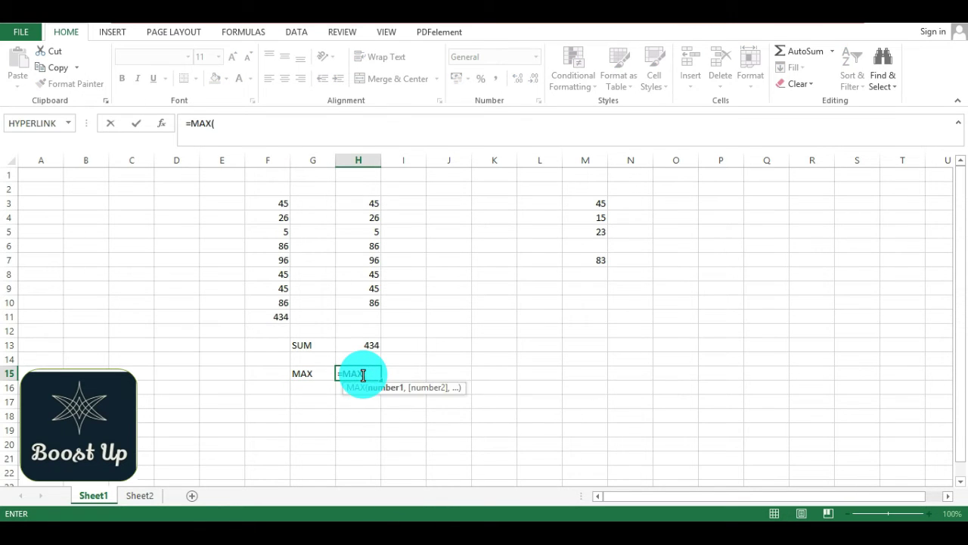
click(369, 205)
key(F8)
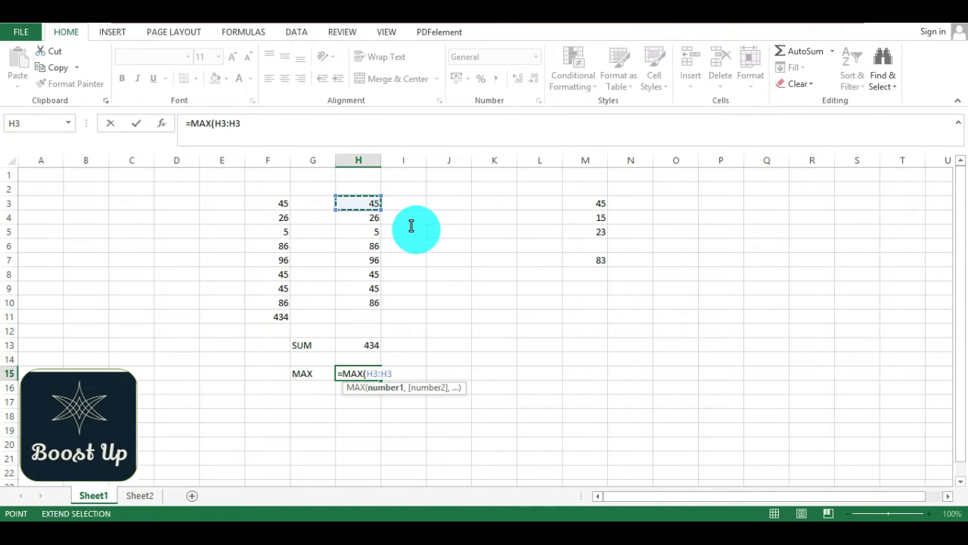
click(351, 306)
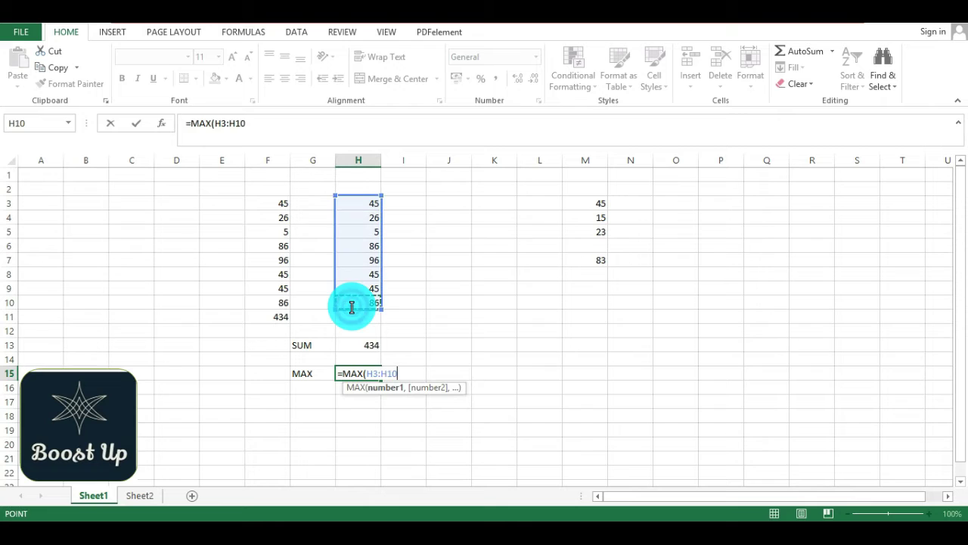
key(Return)
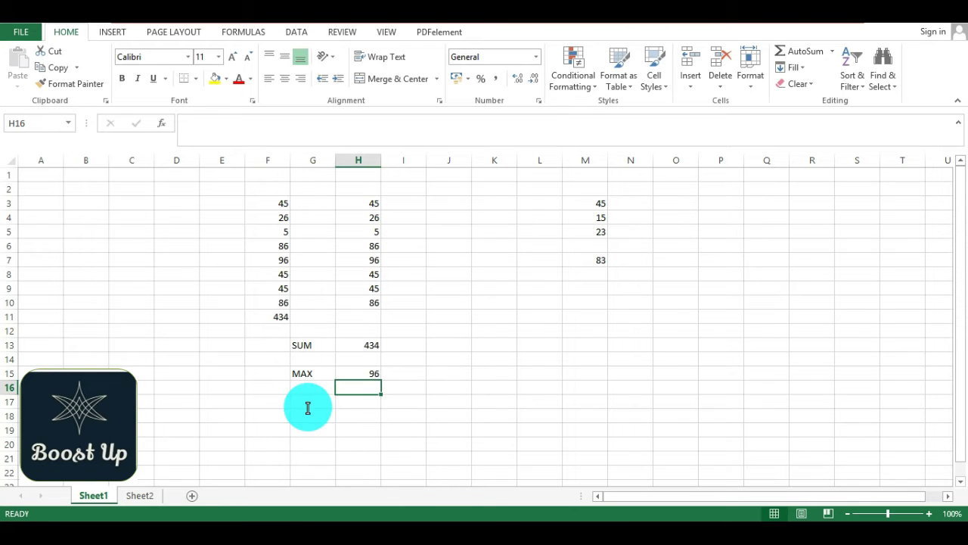
click(308, 408)
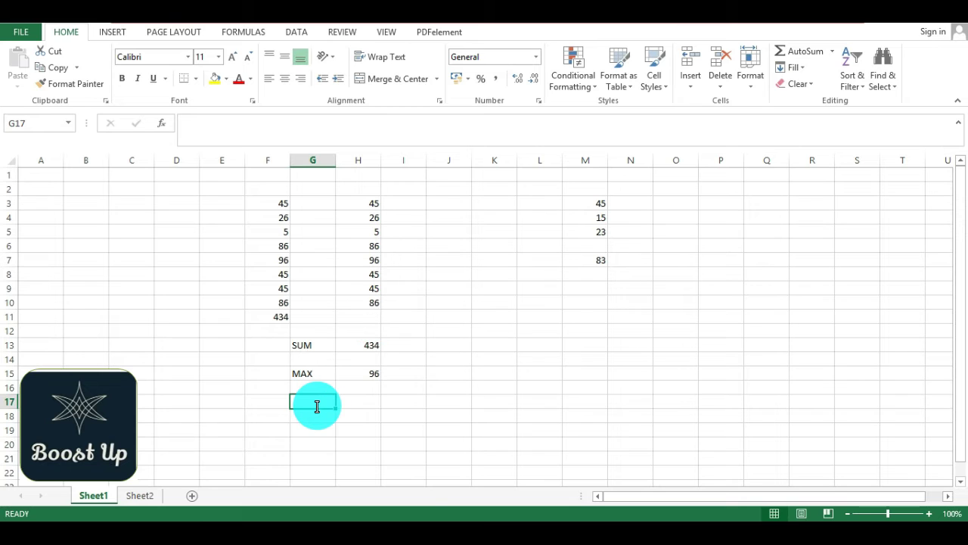
Step: Label G17 min and enter =MIN(H3:H10) in H17, giving 5
text(min)
key(Tab)
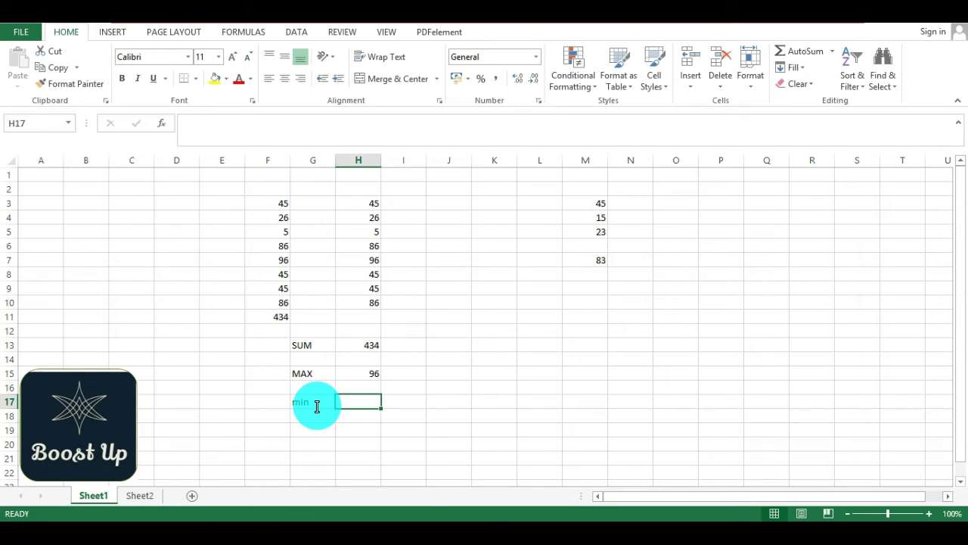
text(=min)
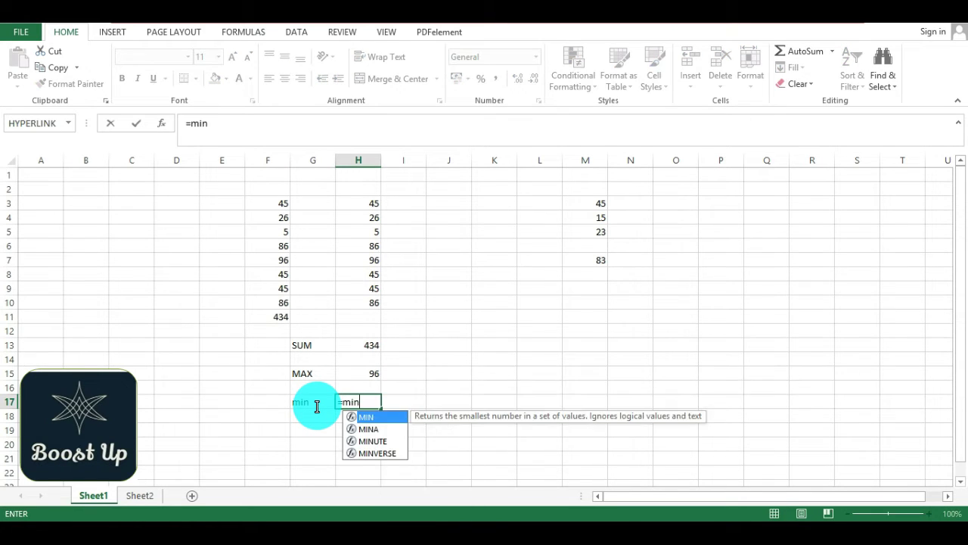
key(Tab)
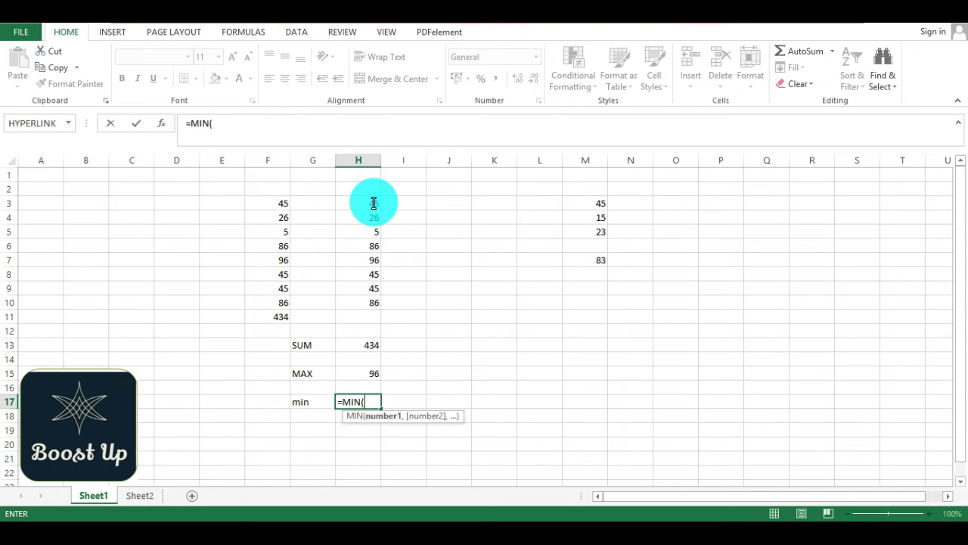
click(370, 202)
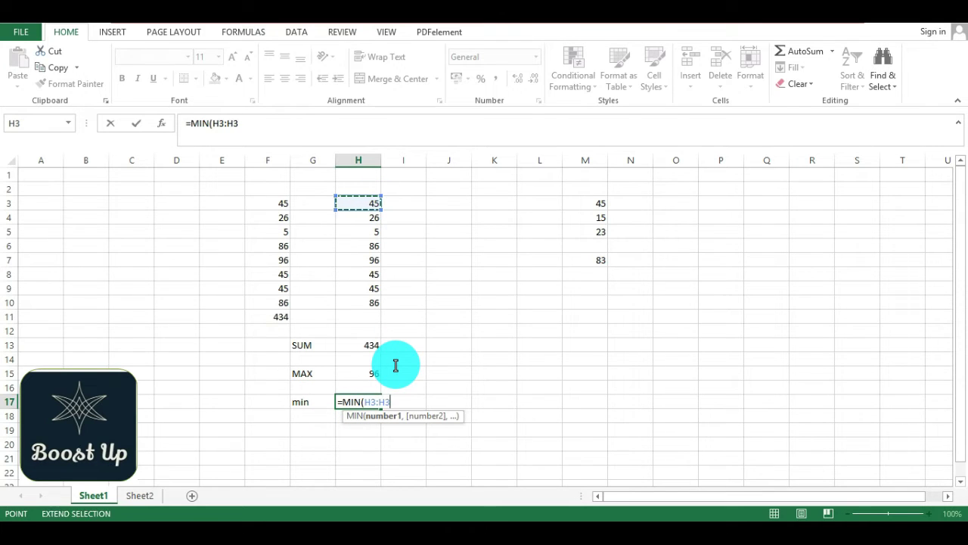
key(BackSpace)
key(BackSpace)
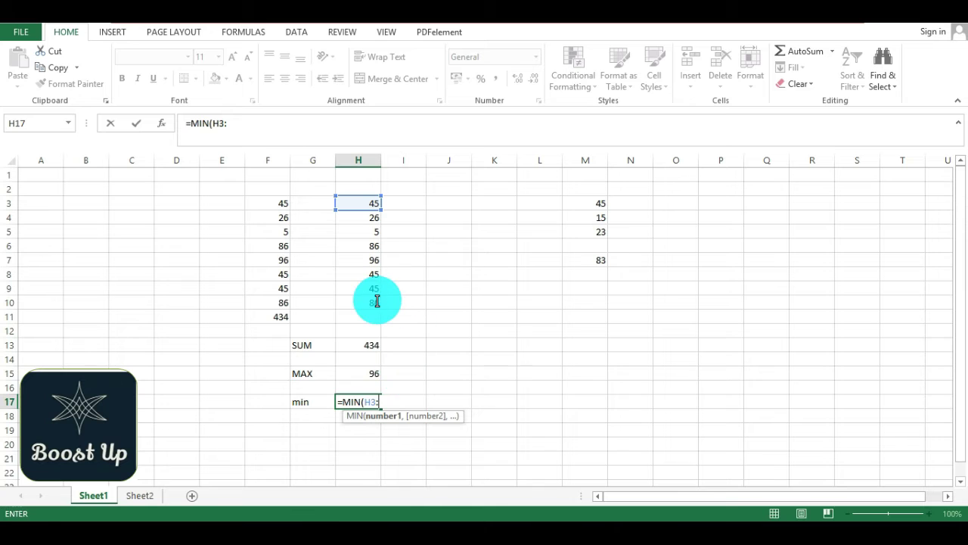
click(377, 301)
key(Return)
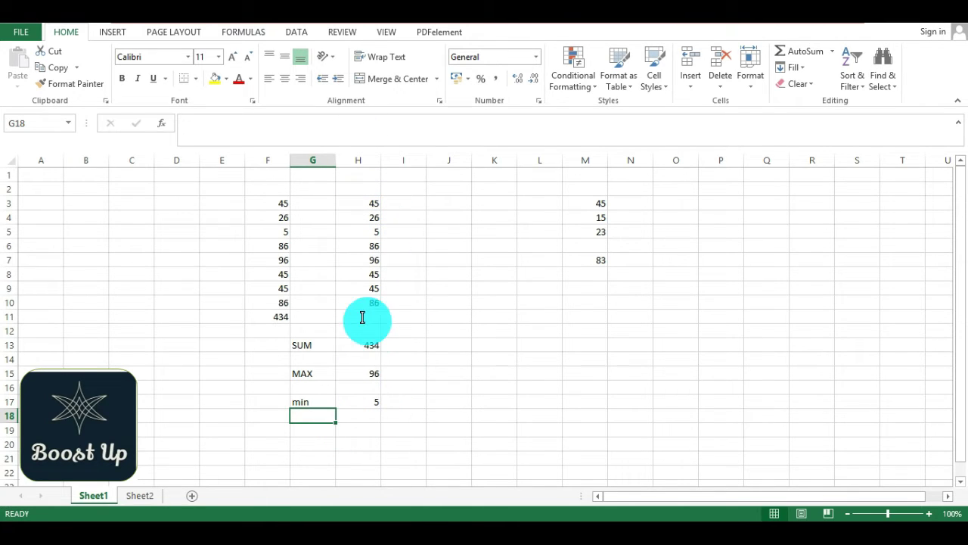
Step: Label G20 AVG and start an AVERAGE formula in H20
click(304, 441)
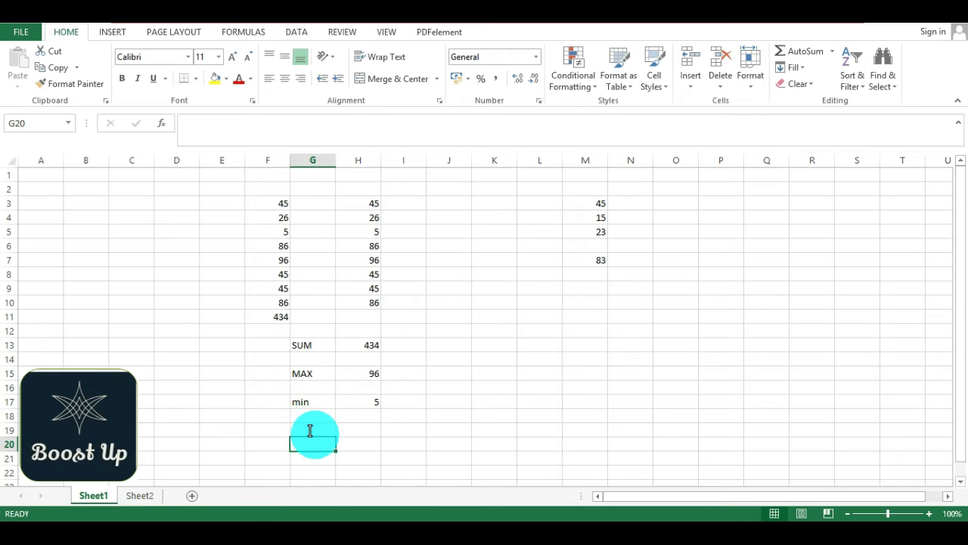
text(AVG)
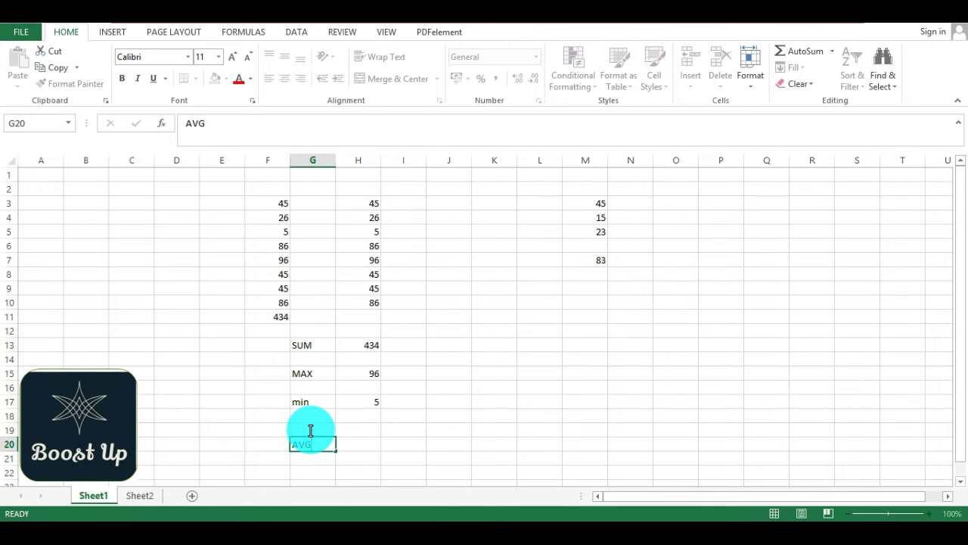
key(Tab)
text(=)
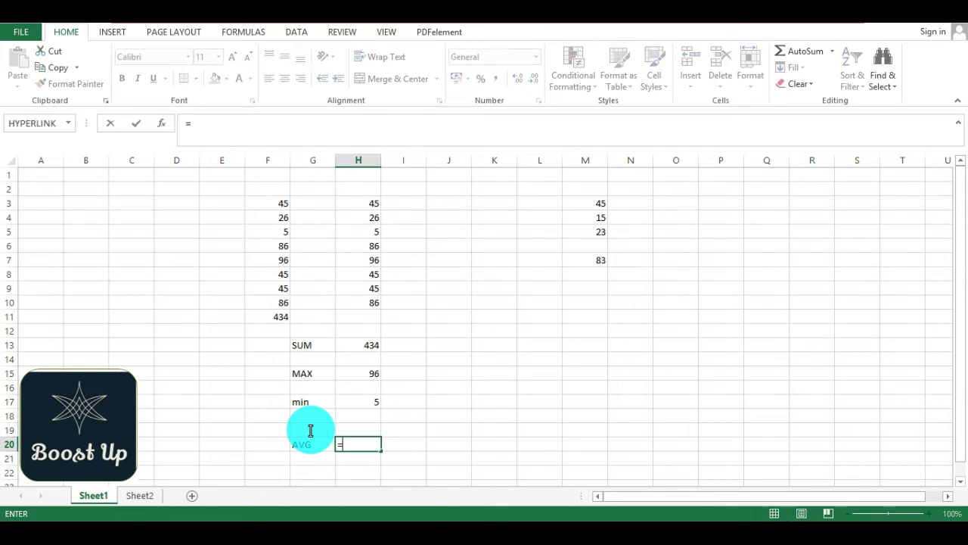
text(aver)
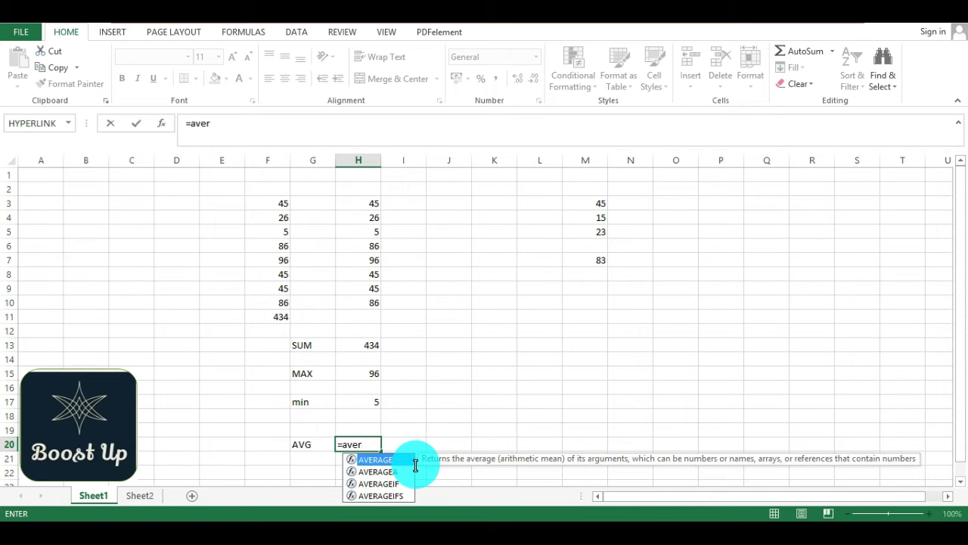
key(Down)
key(Up)
key(Down)
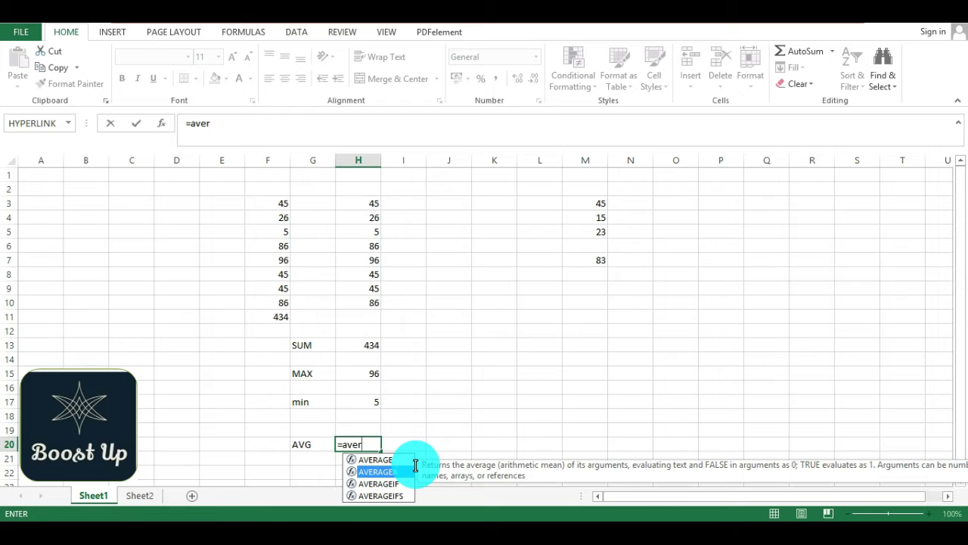
key(Up)
key(Down)
key(Up)
key(Tab)
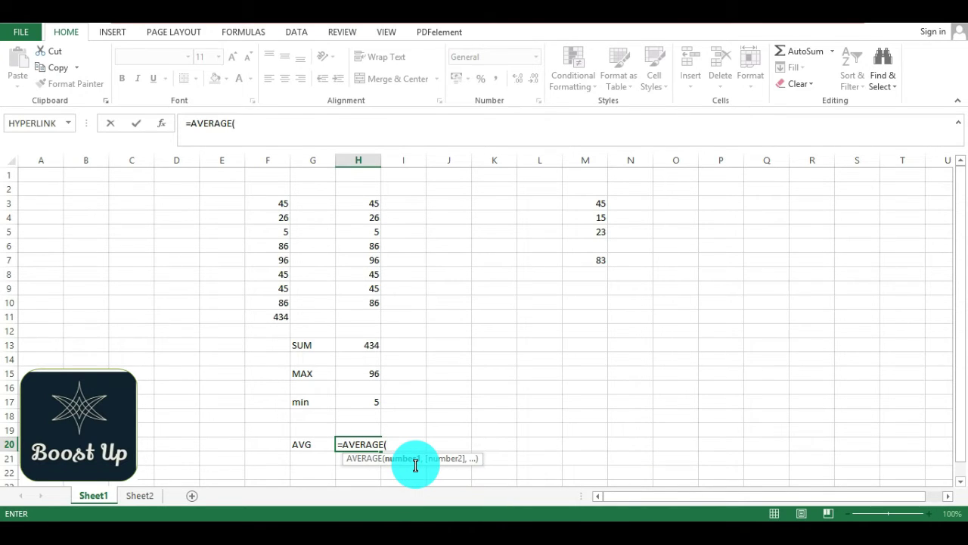
Step: Average the range H3:H10 so H20 shows 54.25
click(370, 205)
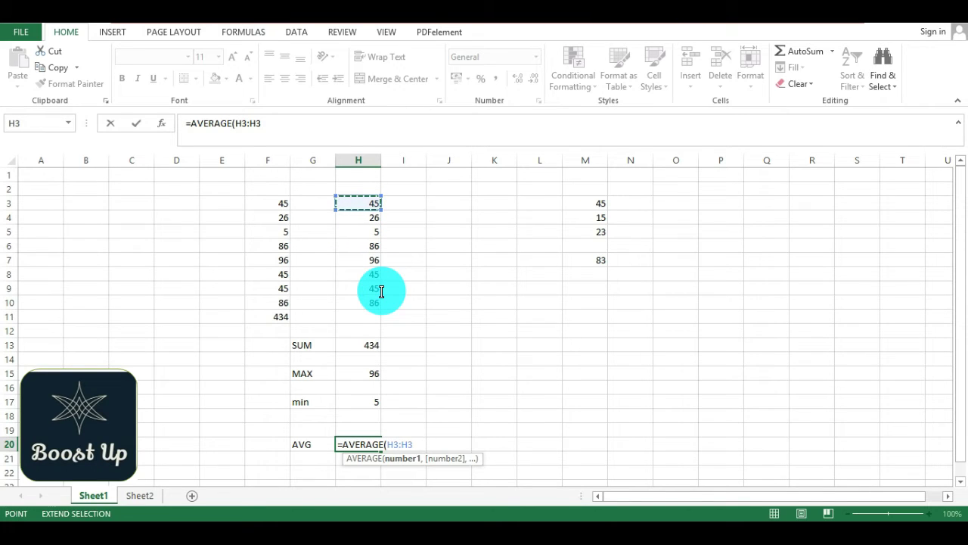
key(BackSpace)
key(BackSpace)
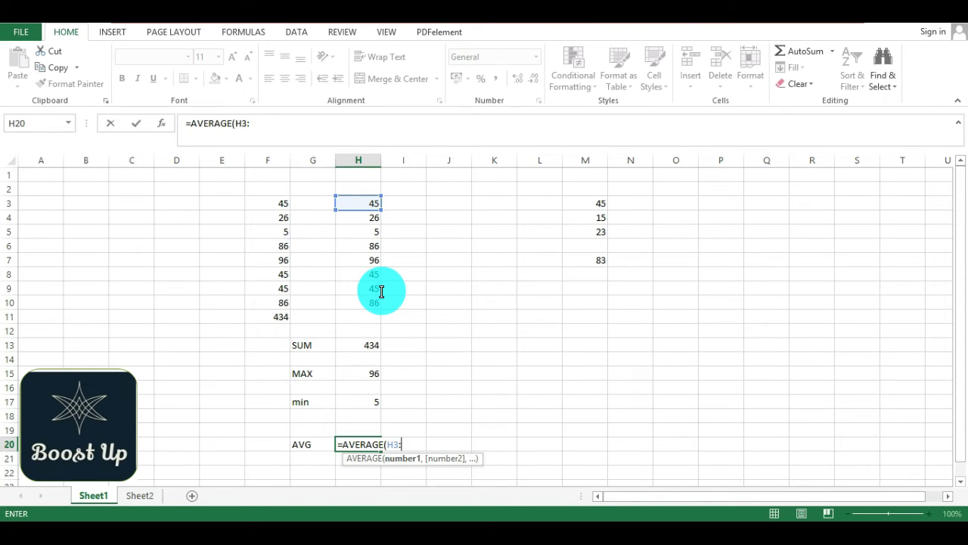
click(379, 303)
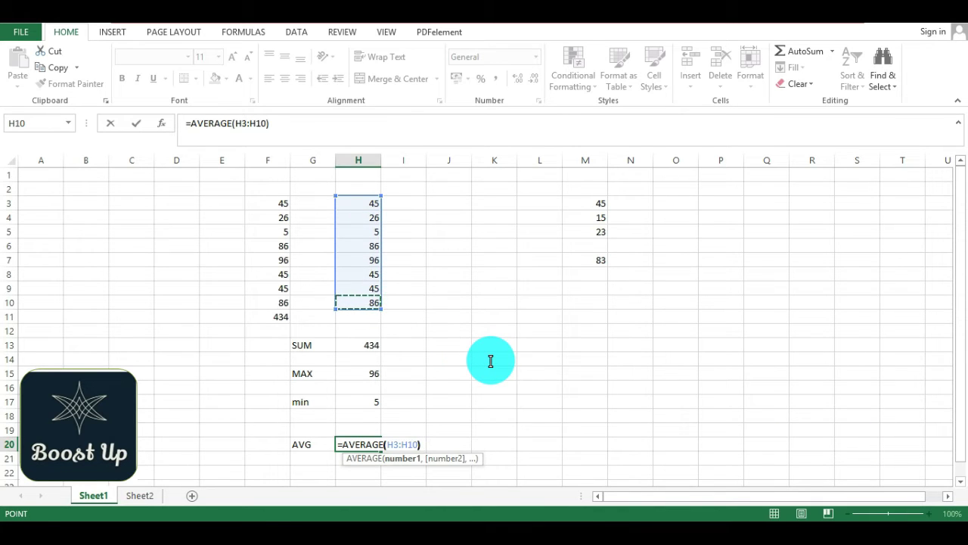
key(Return)
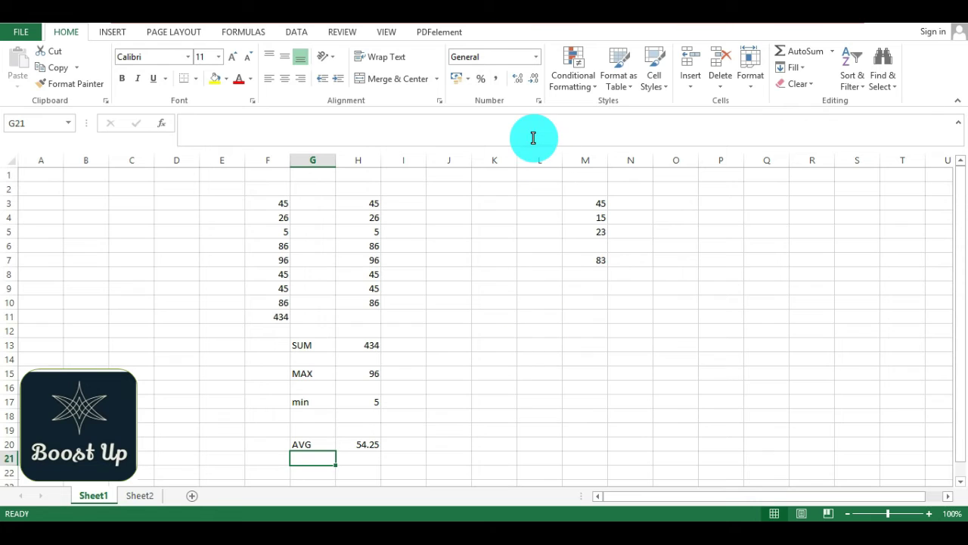
click(369, 262)
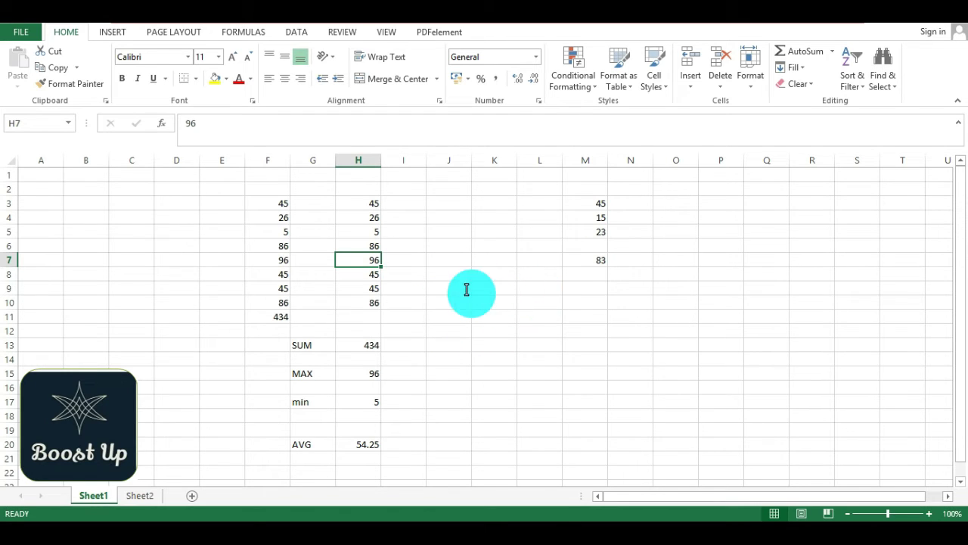
Step: Select cell O4, where the new row of numbers begins
click(672, 216)
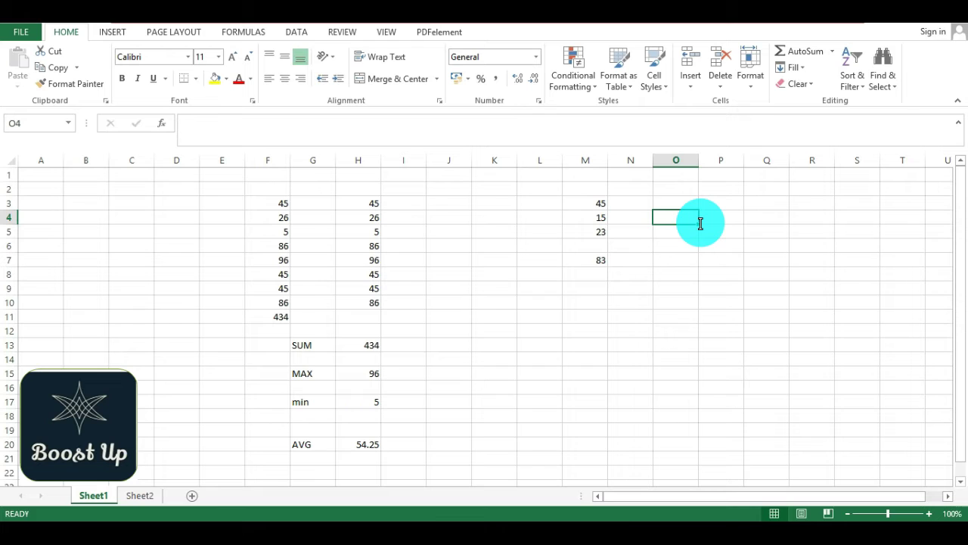
Step: Enter 34, 56, 78 and 90 in cells O4 through R4
text(34)
click(726, 217)
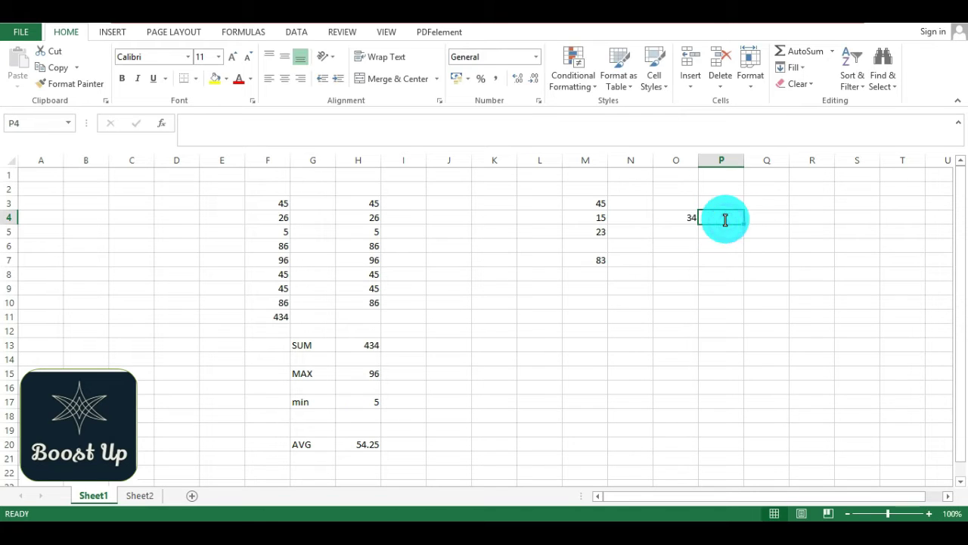
text(56)
click(774, 217)
text(78)
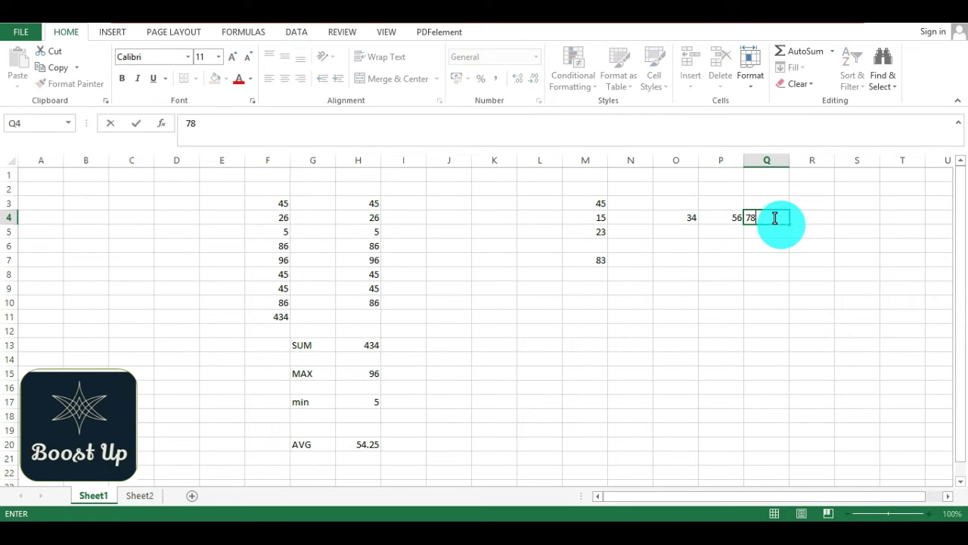
click(820, 215)
text(90)
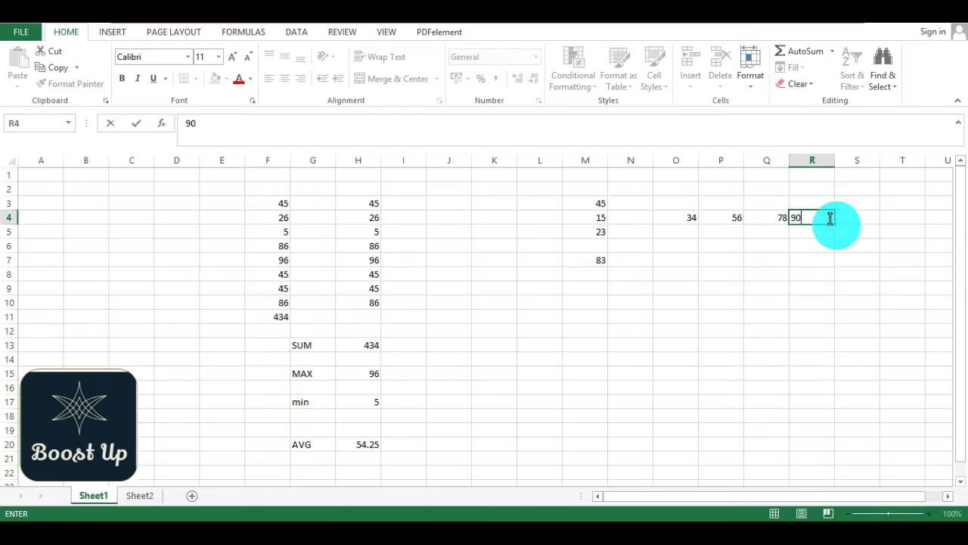
click(846, 222)
Step: Total O4:R4 in T4 with =SUM(O4:R4), showing 258
click(898, 220)
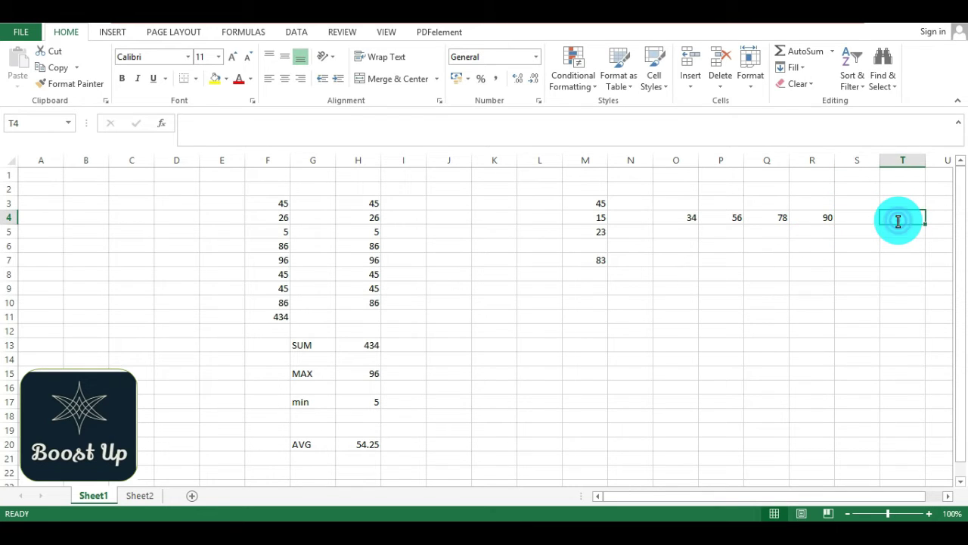
text(=)
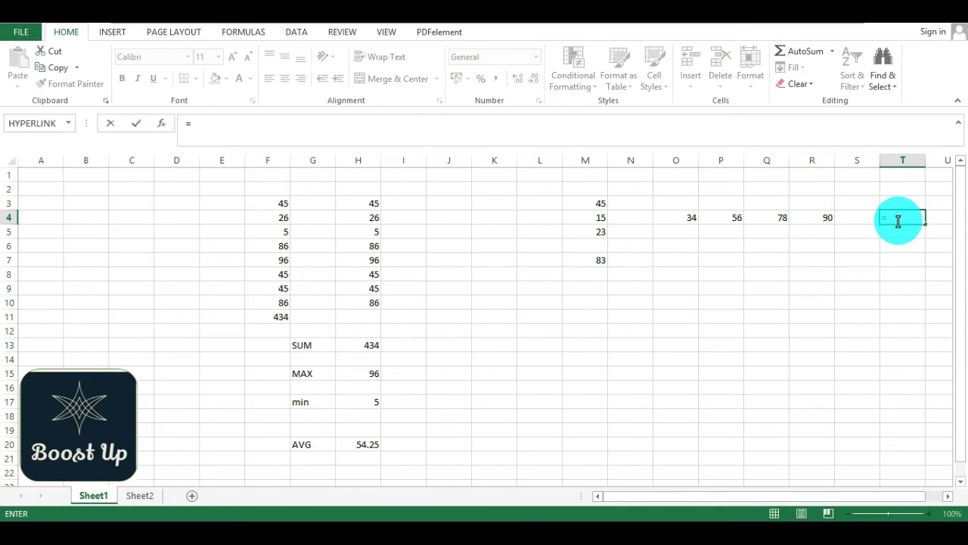
text(sum)
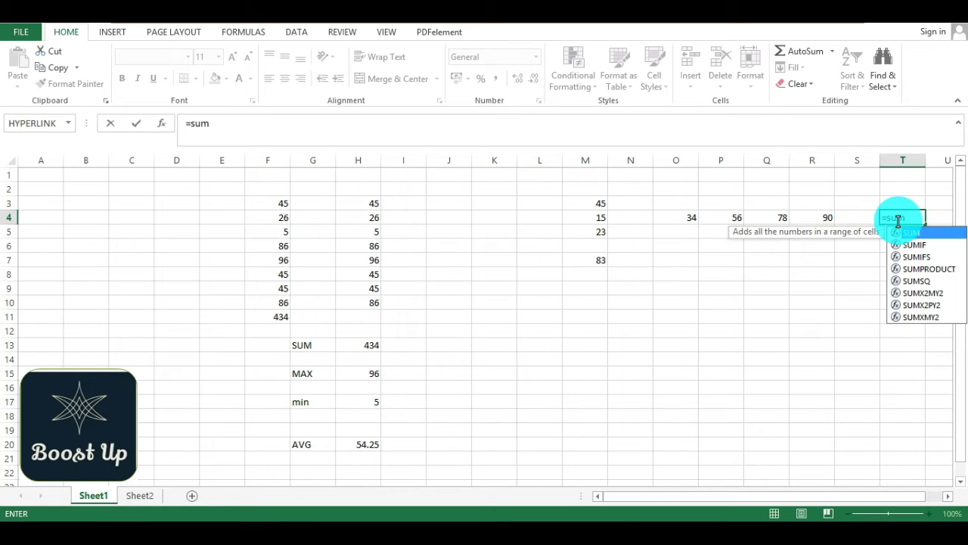
key(Tab)
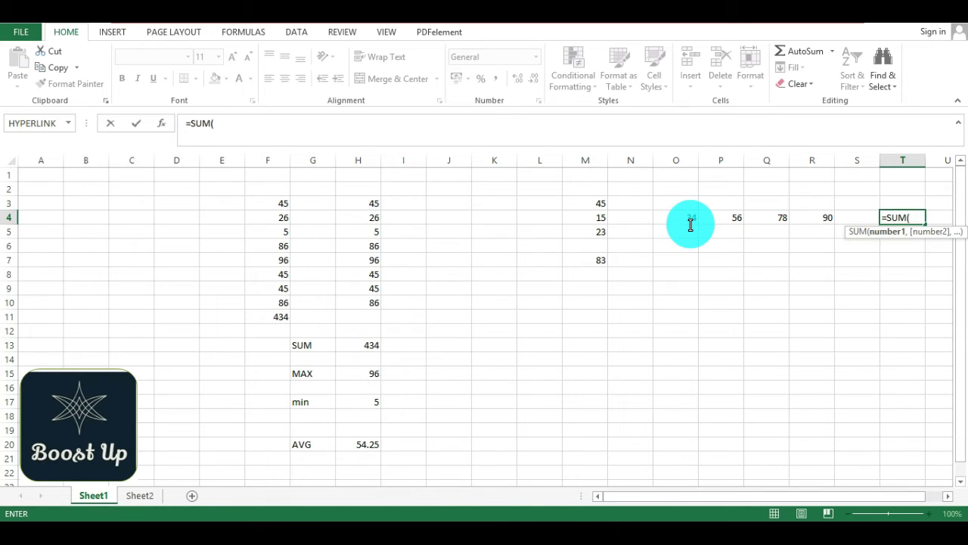
click(685, 218)
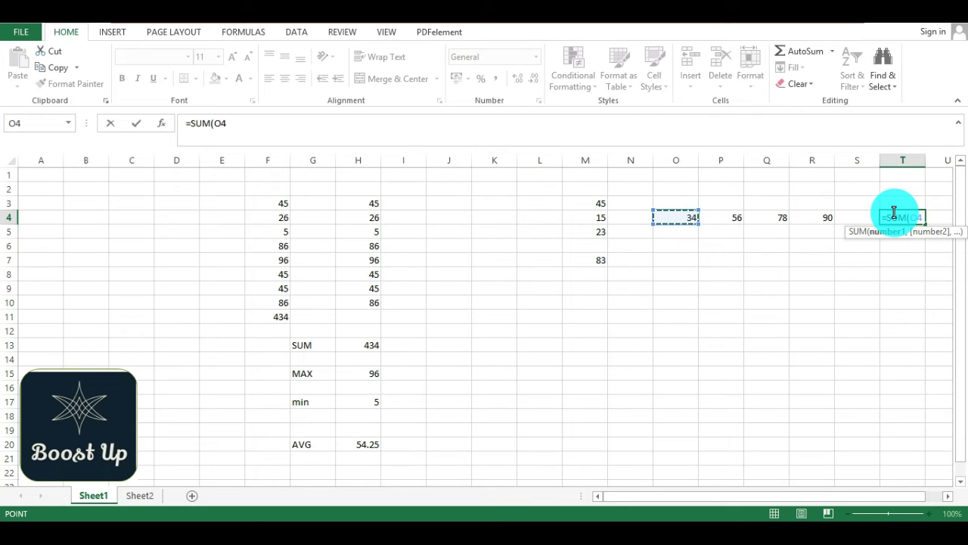
key(BackSpace)
text(:O)
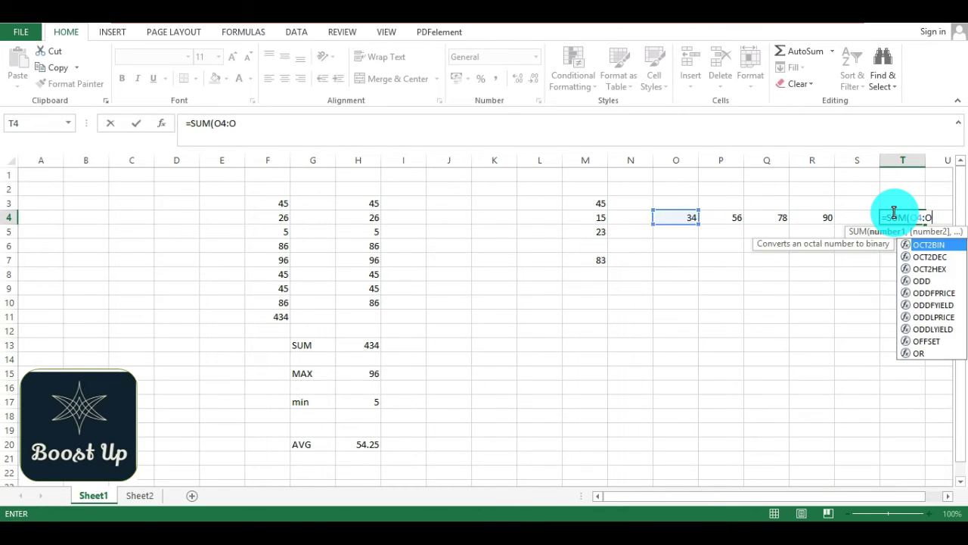
key(BackSpace)
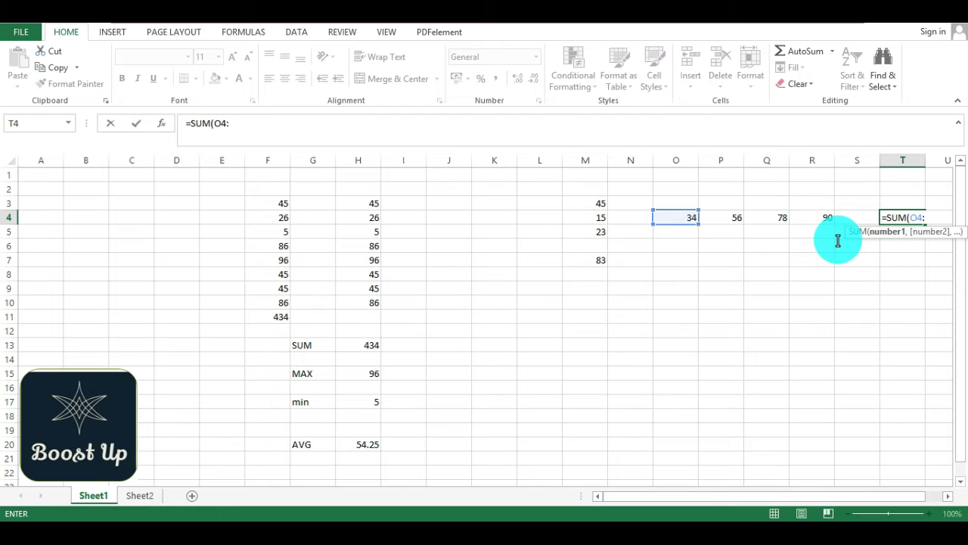
click(826, 217)
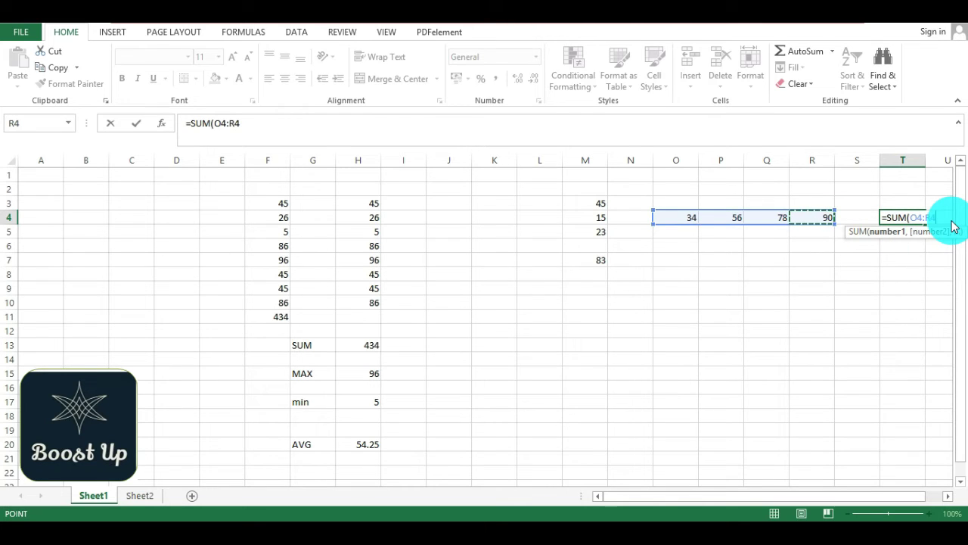
key(Return)
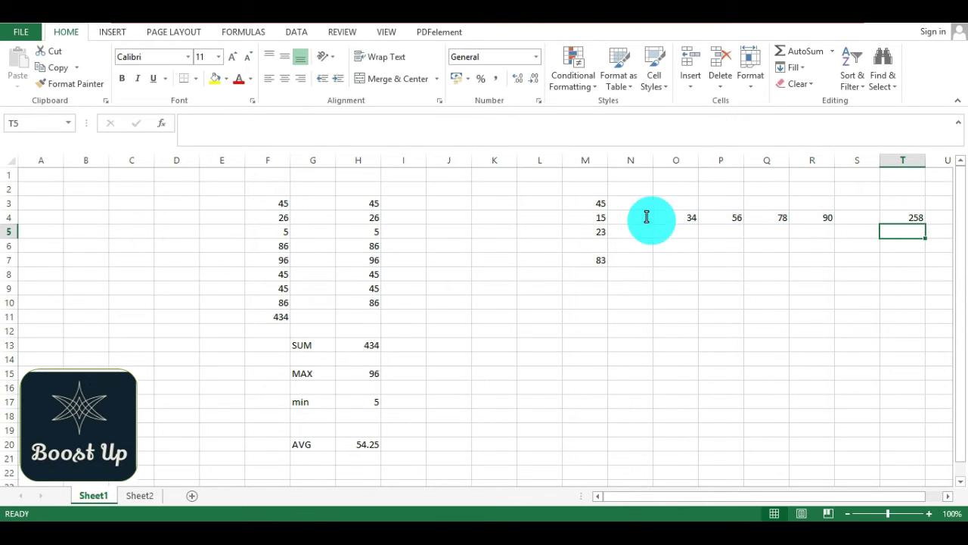
Step: Fill the T4 =SUM(O4:R4) formula down to T16 and verify the copied row totals
click(901, 217)
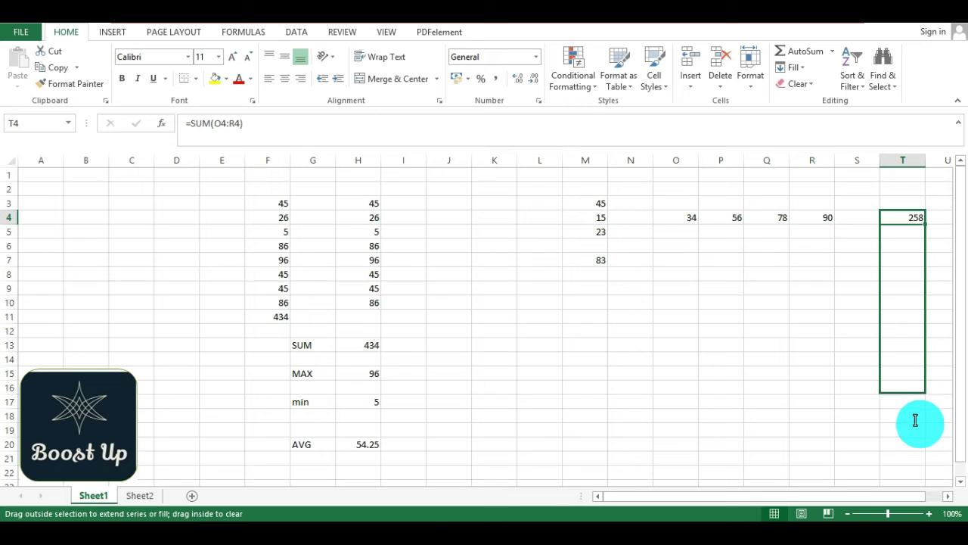
drag(925, 224, 917, 430)
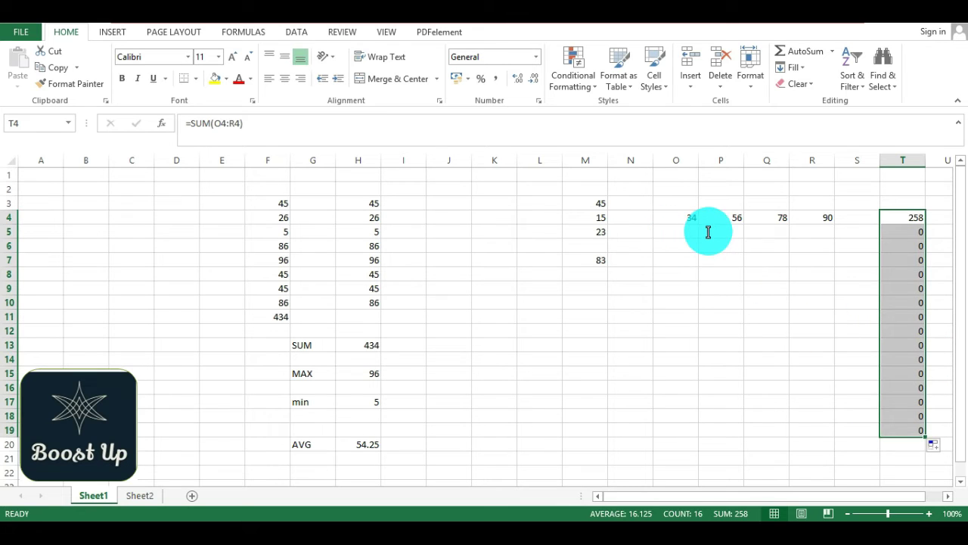
click(901, 244)
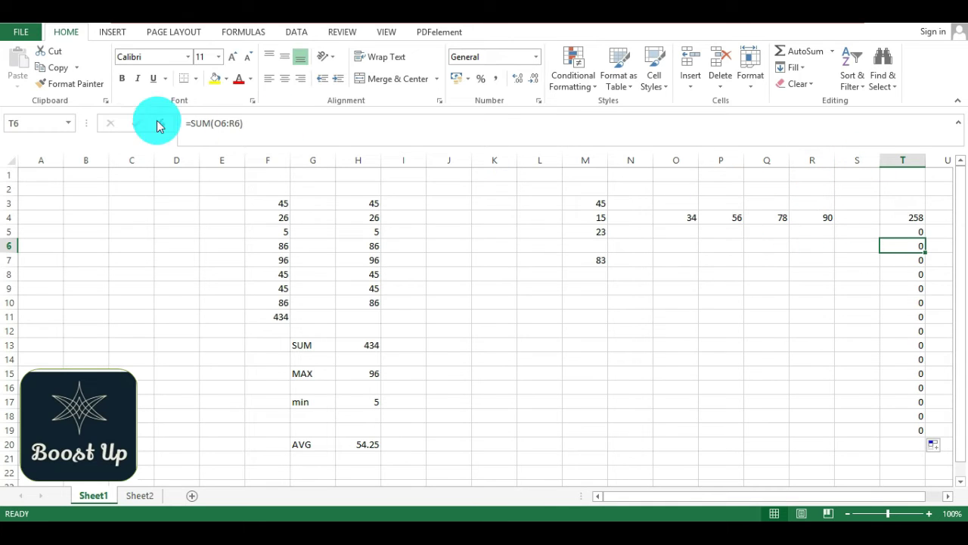
click(897, 219)
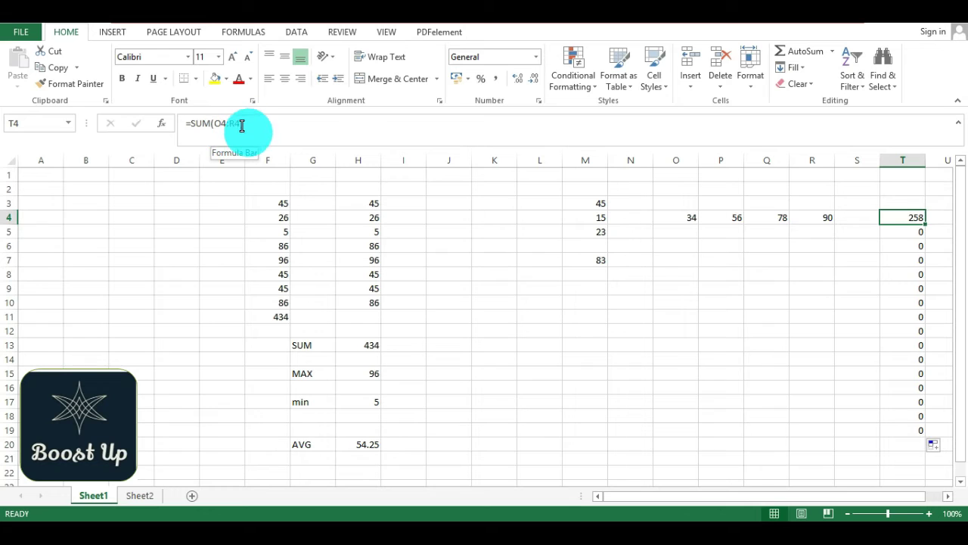
click(904, 233)
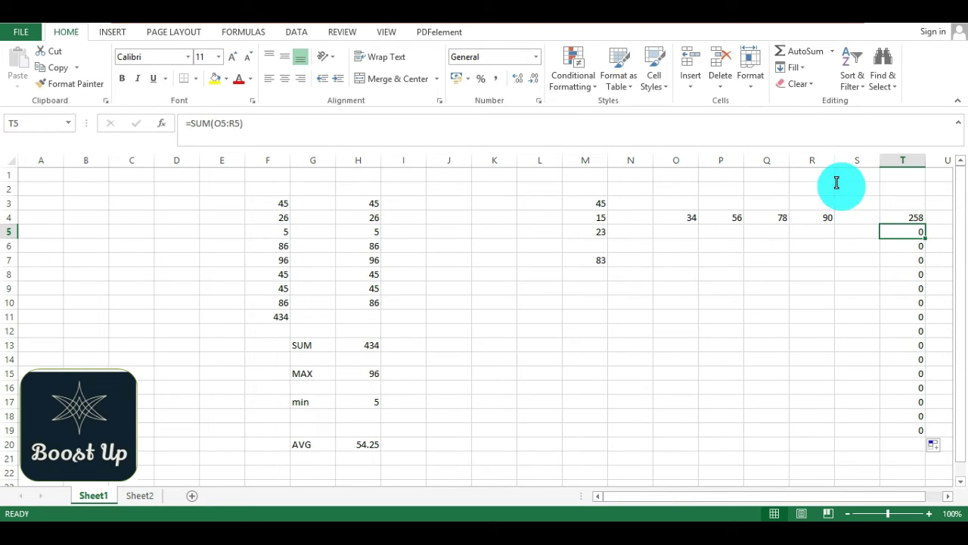
click(908, 218)
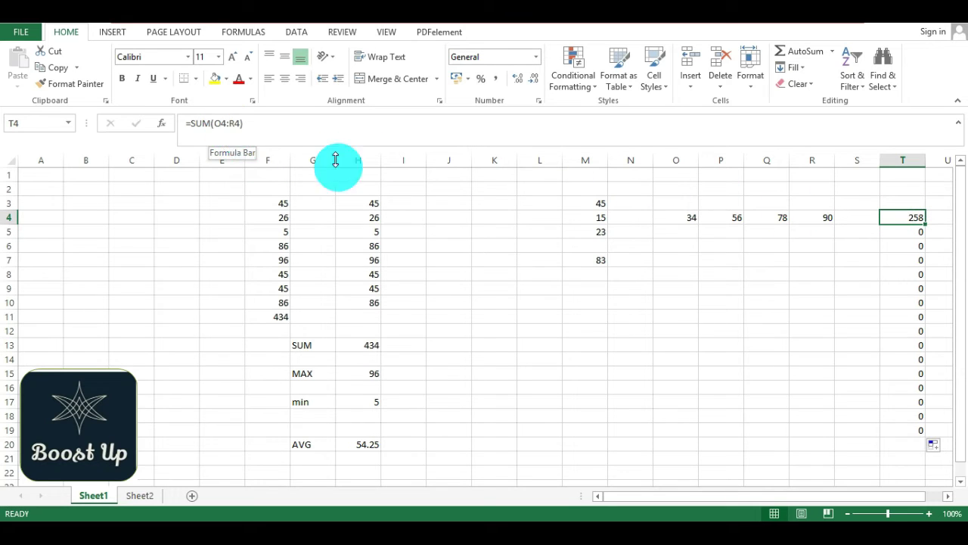
click(913, 232)
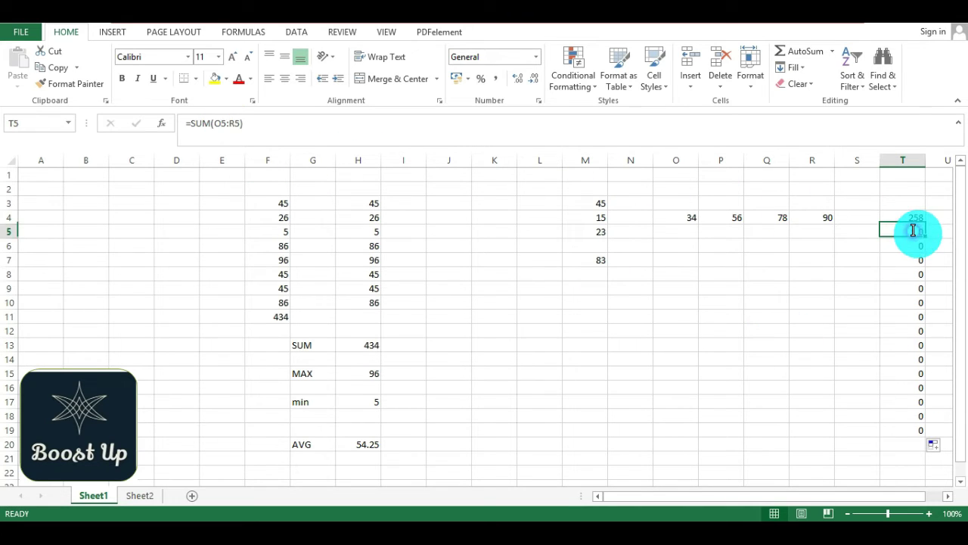
click(913, 221)
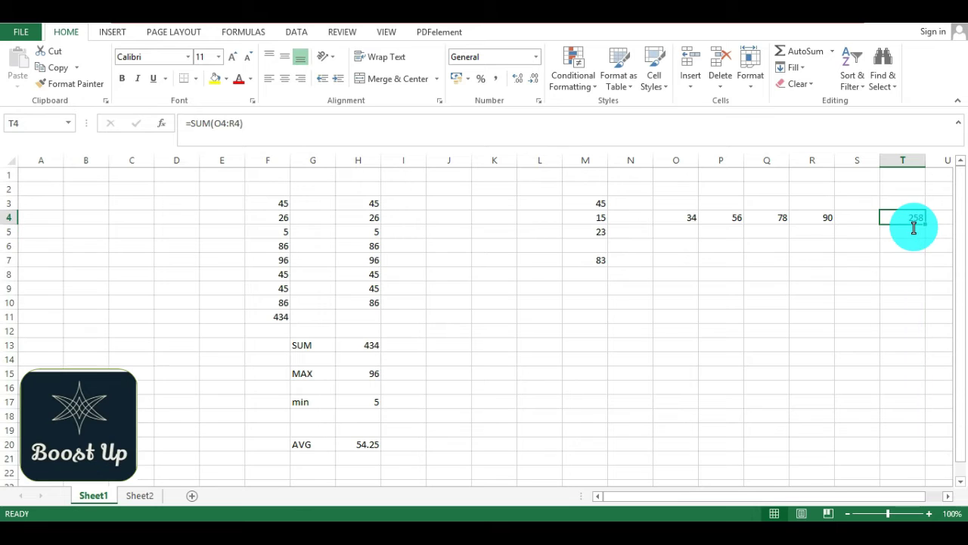
drag(923, 225, 914, 397)
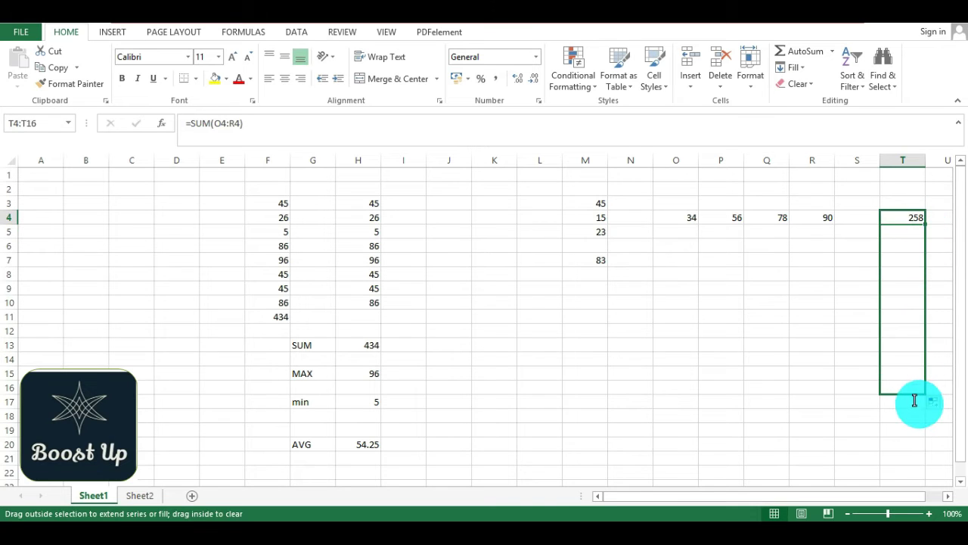
click(903, 235)
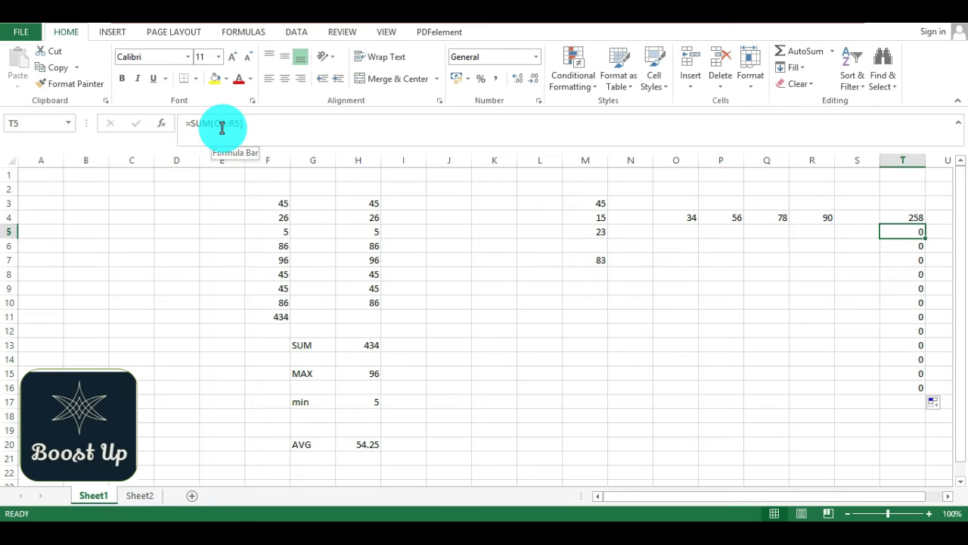
Step: Enter 45, 12, 45 and 75 in O5:R5 so T5 totals 177
click(678, 235)
click(809, 236)
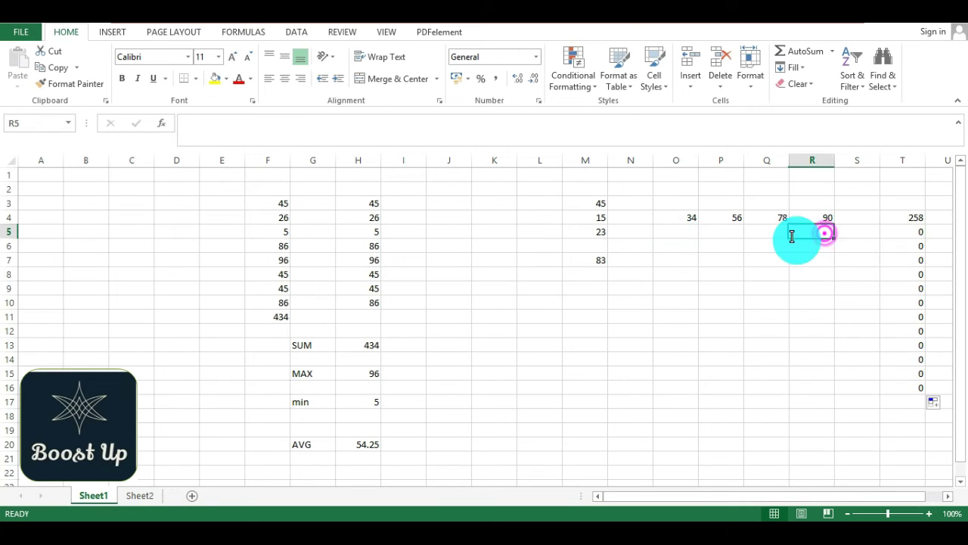
click(668, 233)
text(45)
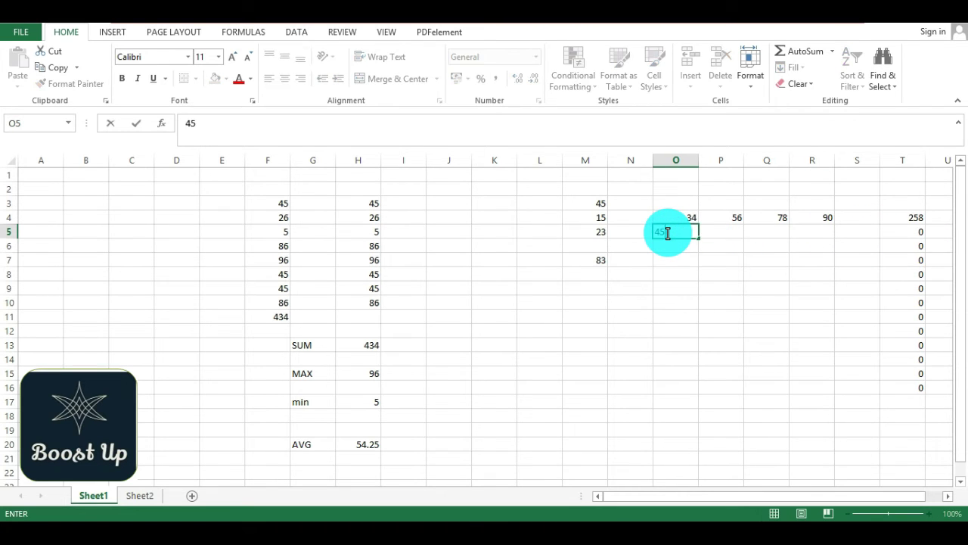
key(Tab)
text(12)
text(45)
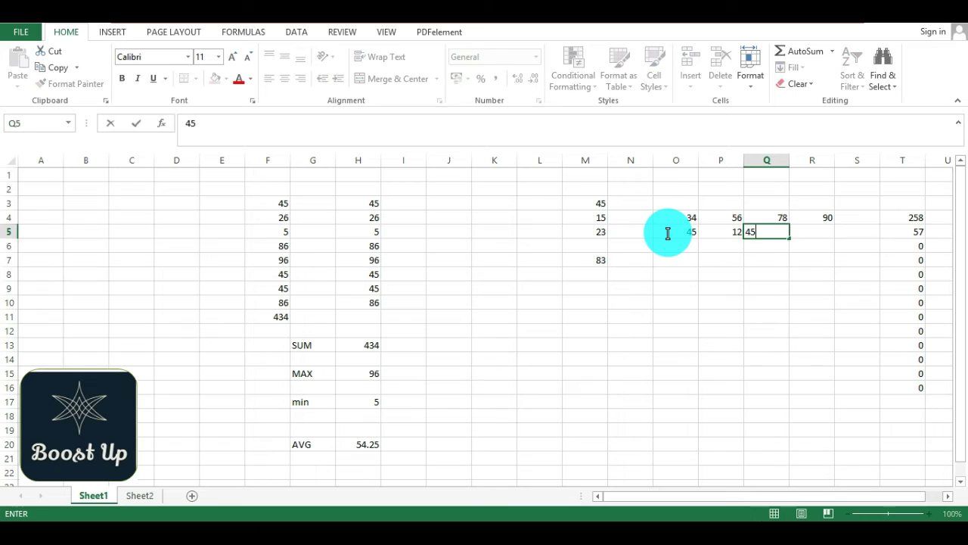
key(Tab)
text(7)
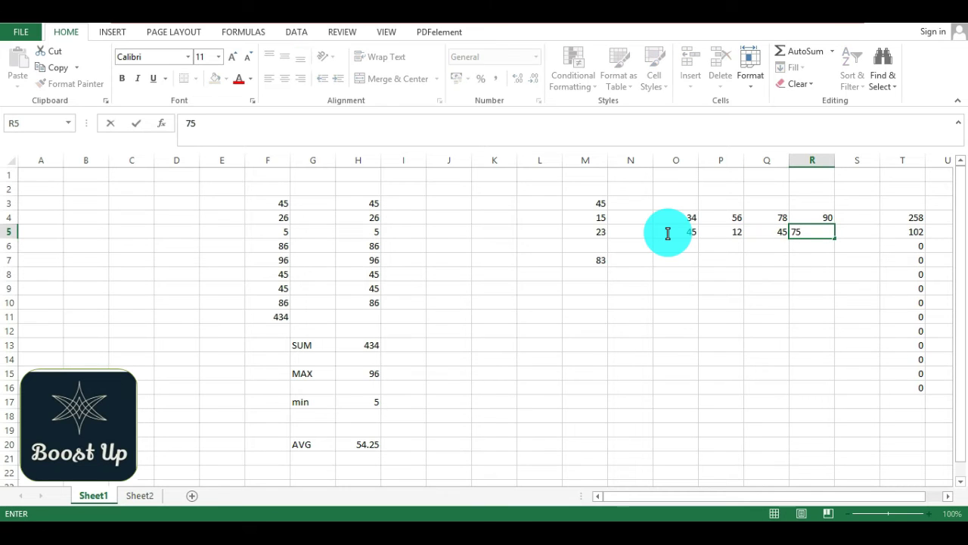
key(Return)
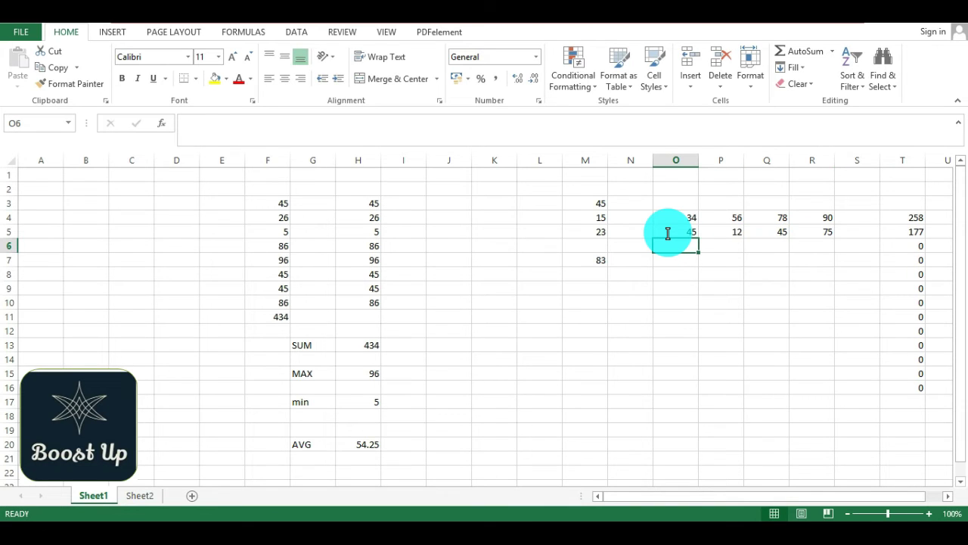
Step: Enter 45, 45, 65 and 68 in O6:R6 so T6 totals 223
text(45)
key(Return)
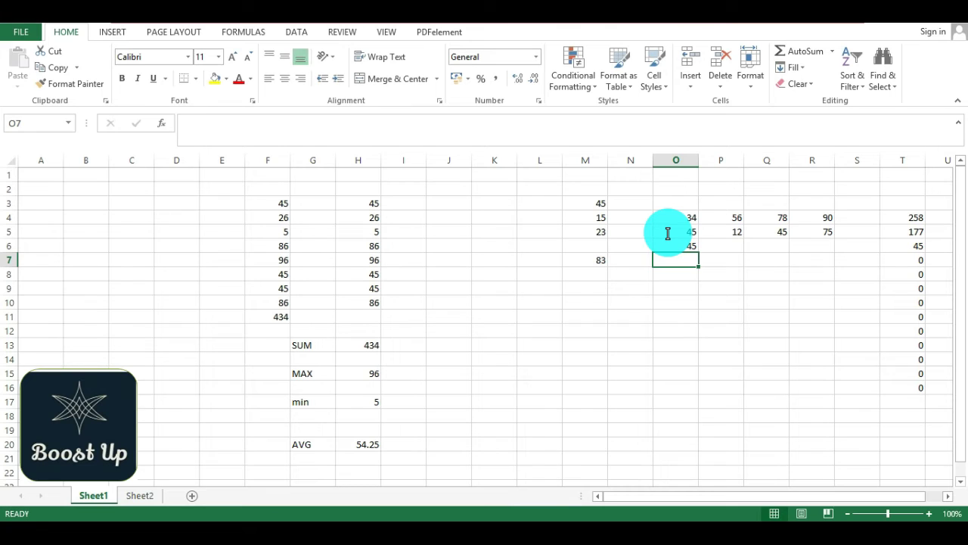
key(Left)
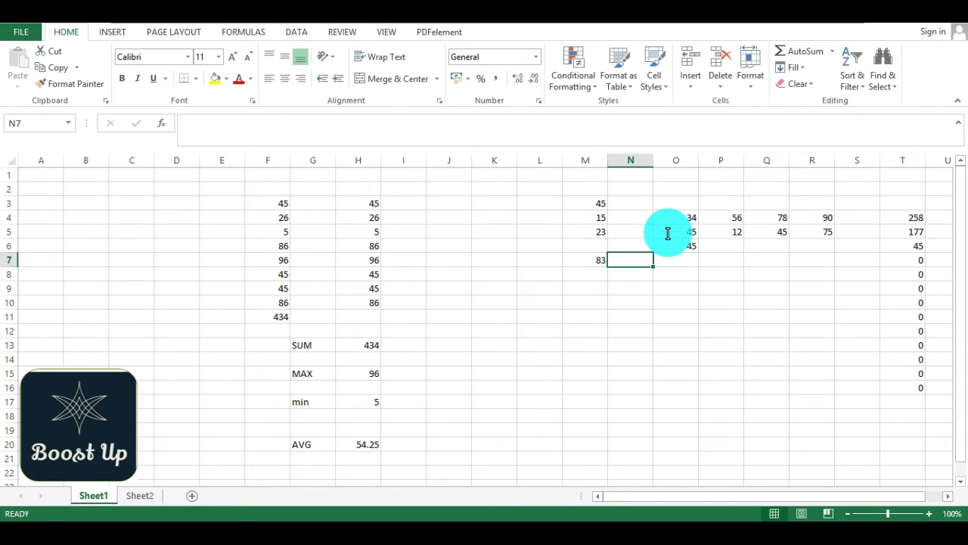
click(714, 247)
text(45)
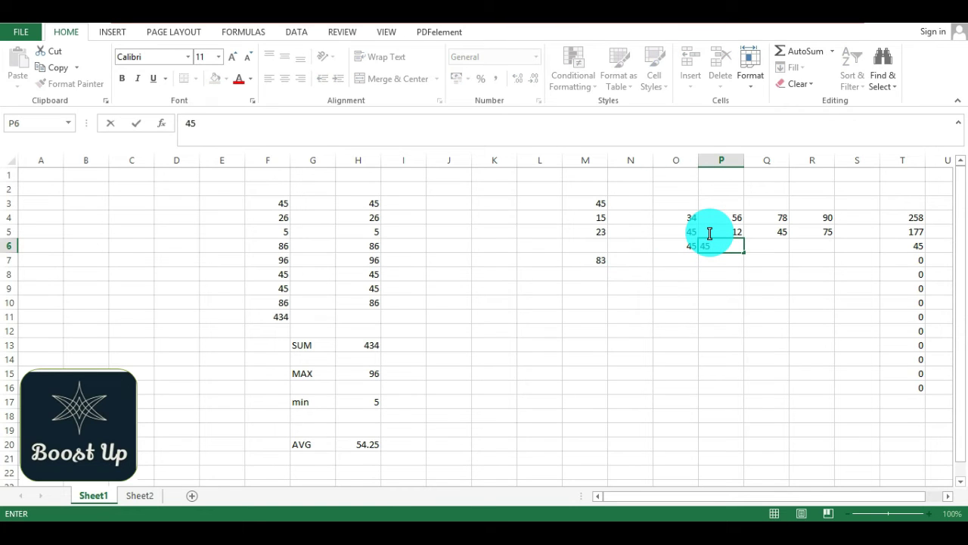
key(Tab)
text(65)
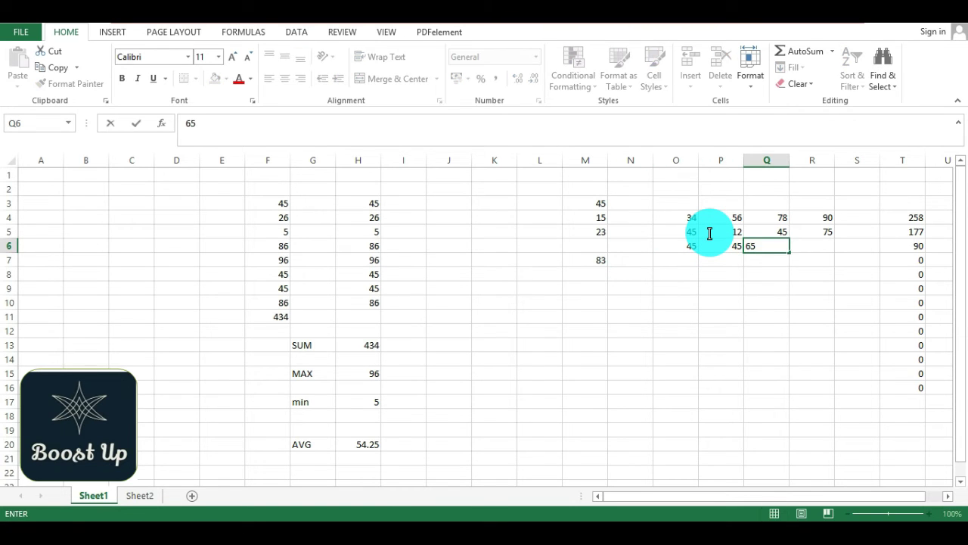
key(Tab)
text(8)
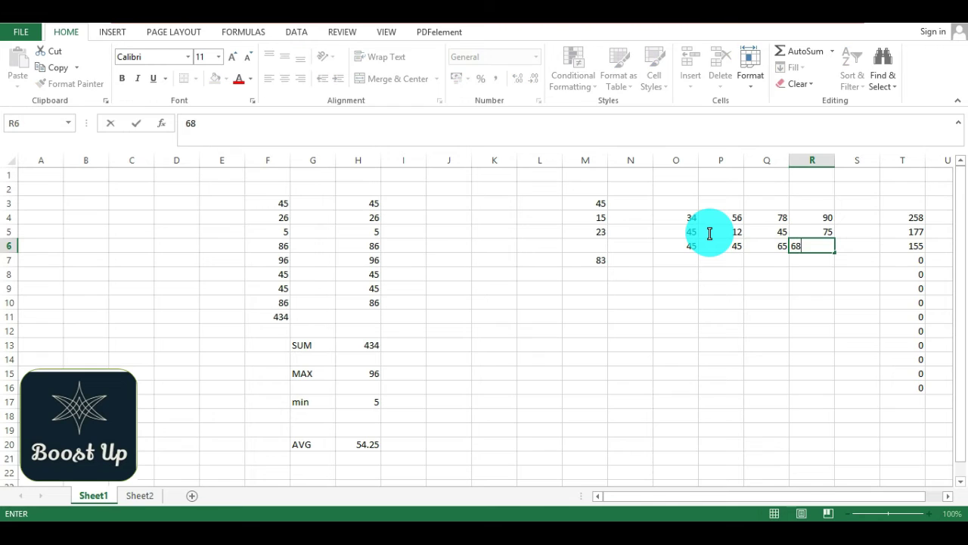
key(Return)
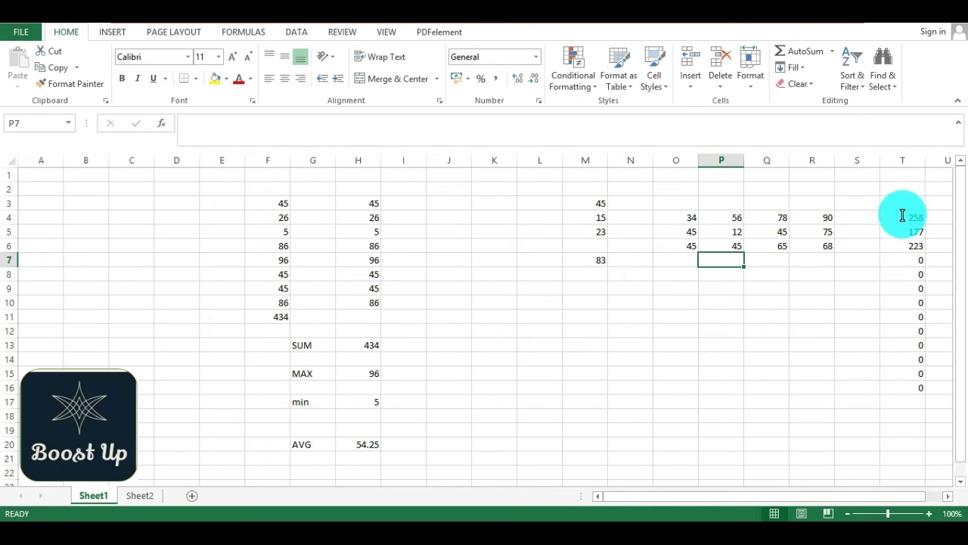
click(897, 300)
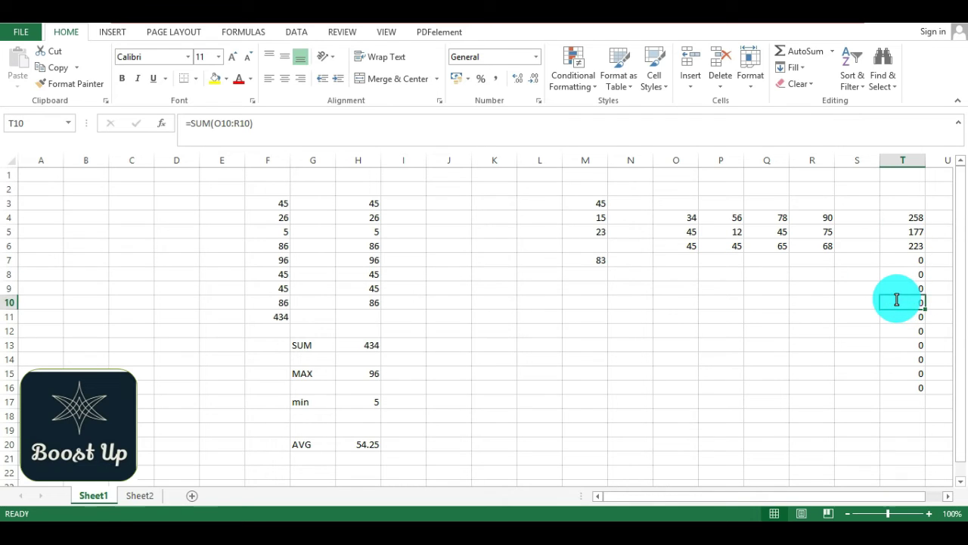
click(903, 345)
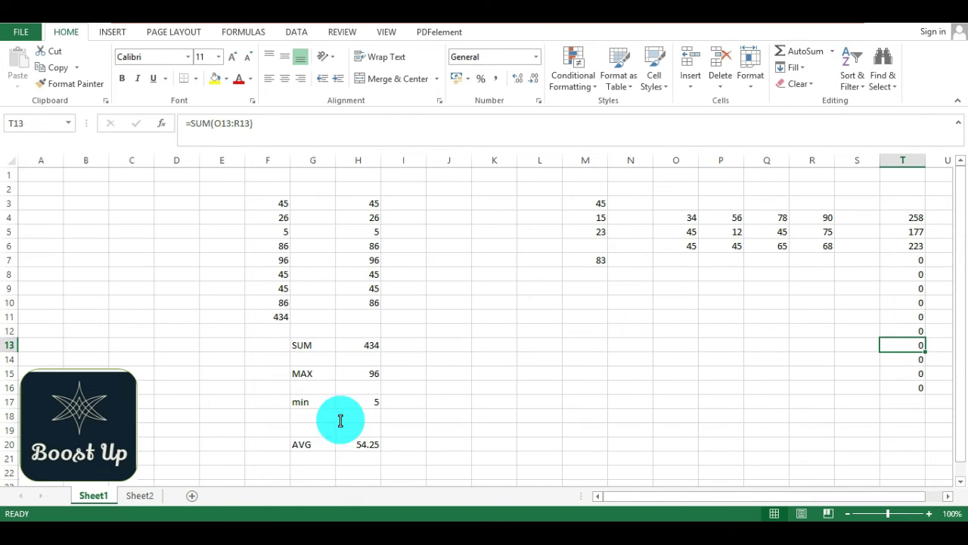
Step: Type a capitalised first name in K9 and surname in M9, correcting the surname's typo
click(495, 292)
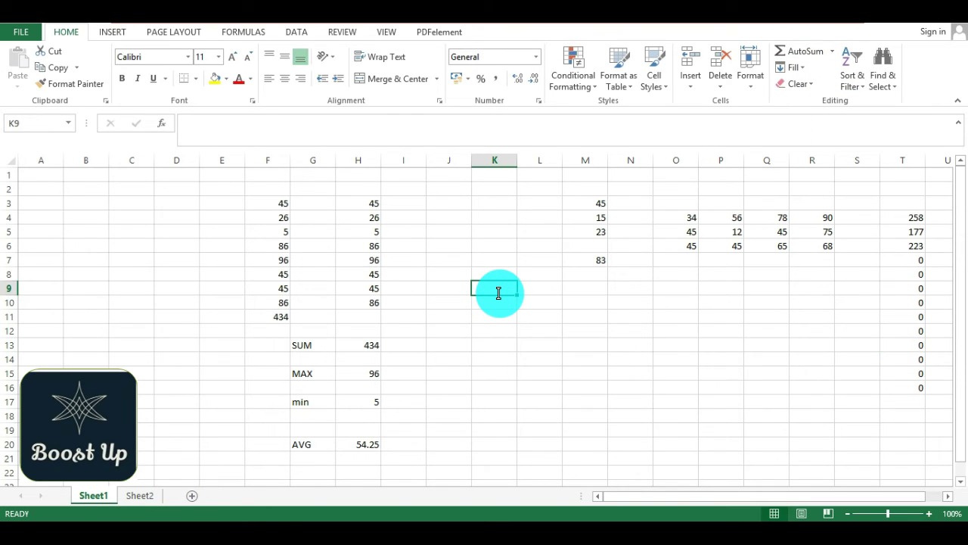
text(M)
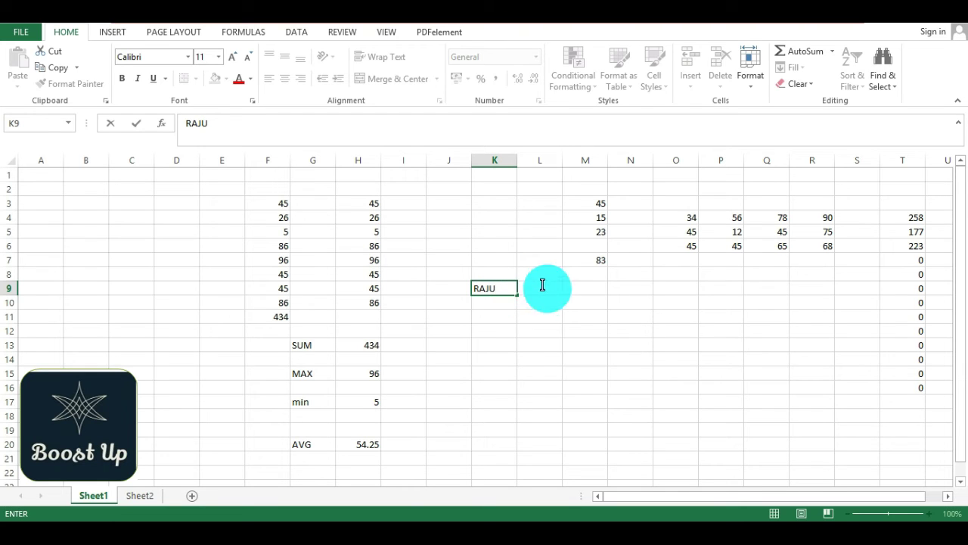
click(590, 291)
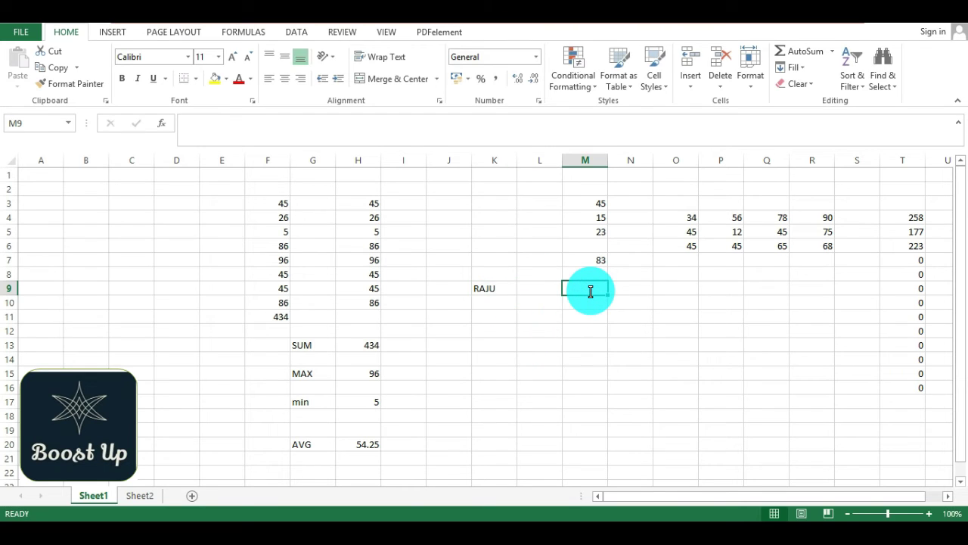
text(KUMKAR)
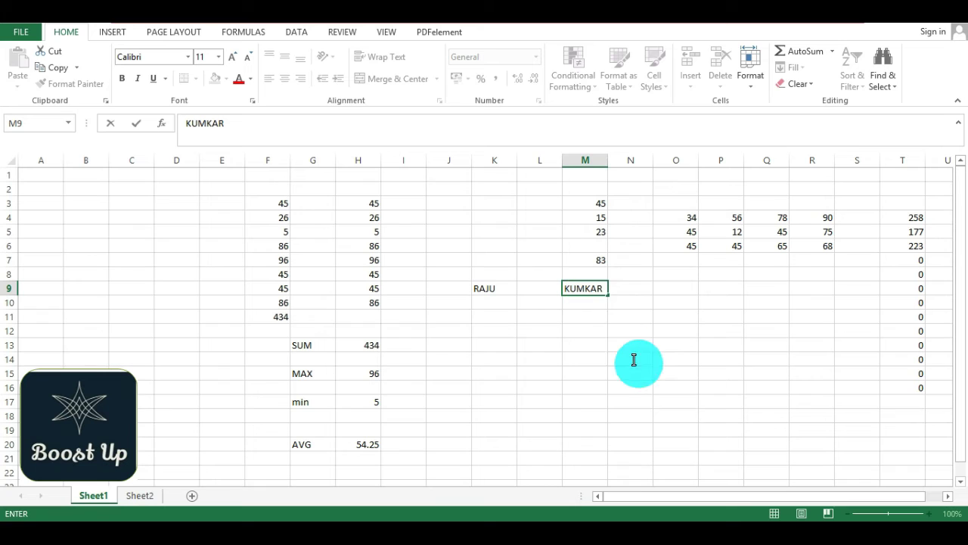
drag(584, 288, 605, 283)
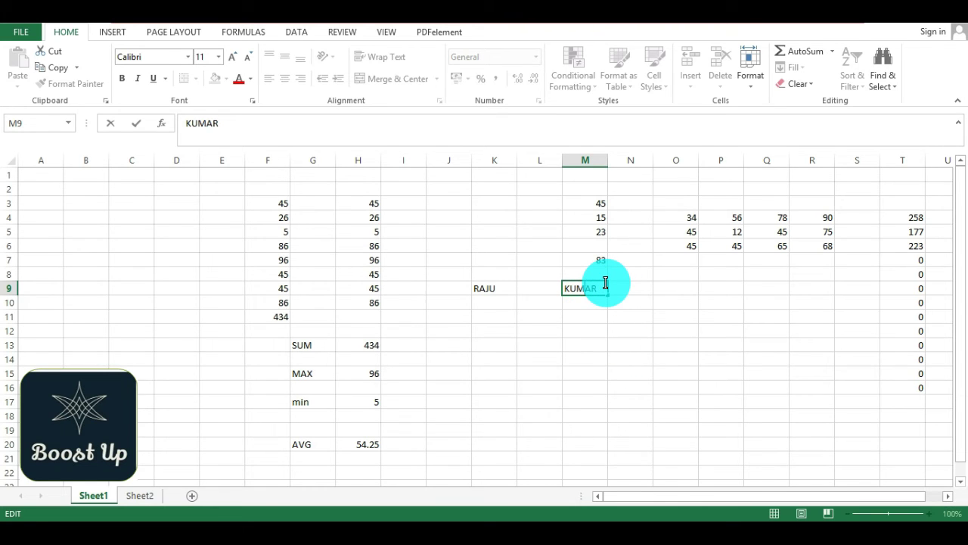
click(531, 347)
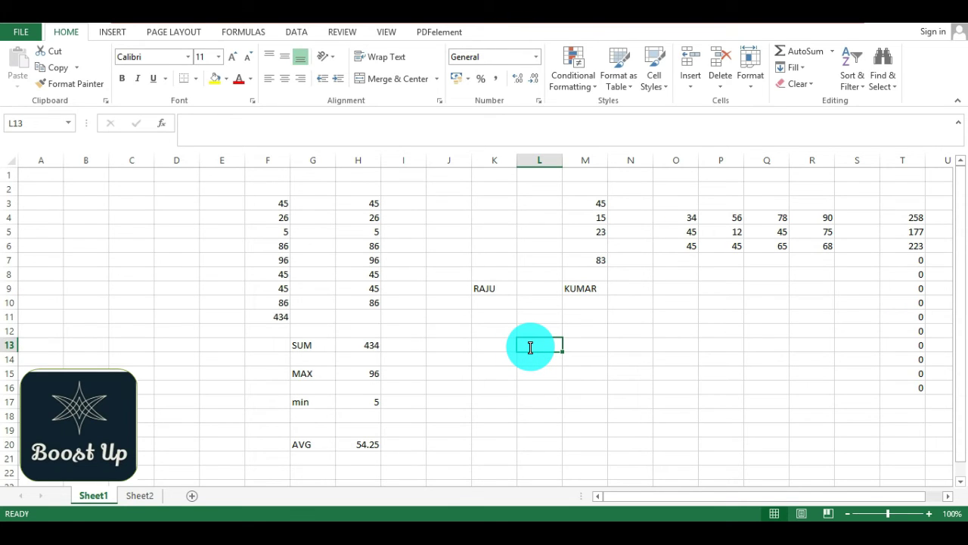
Step: Enter =LOWER(K9) in L13 to show the first name in lowercase
text(=)
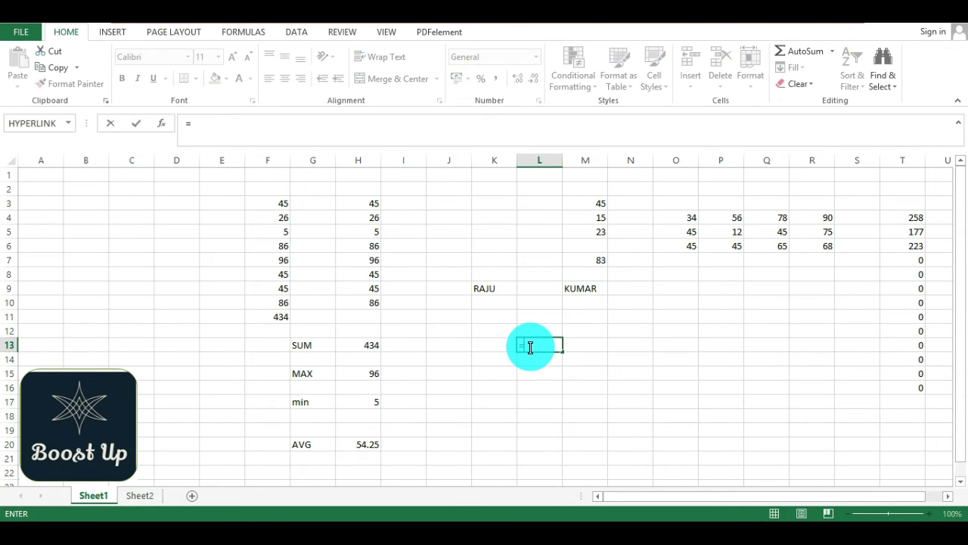
text(lo)
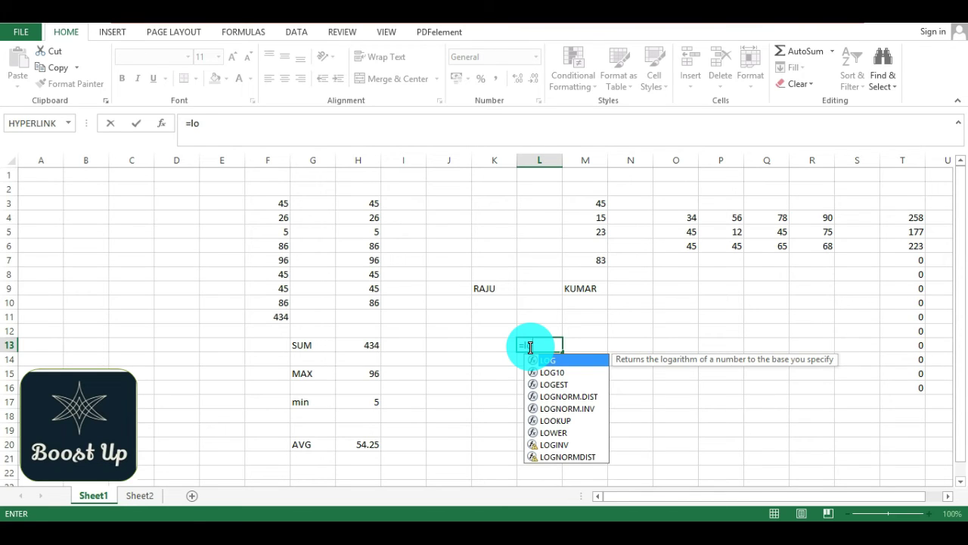
text(we)
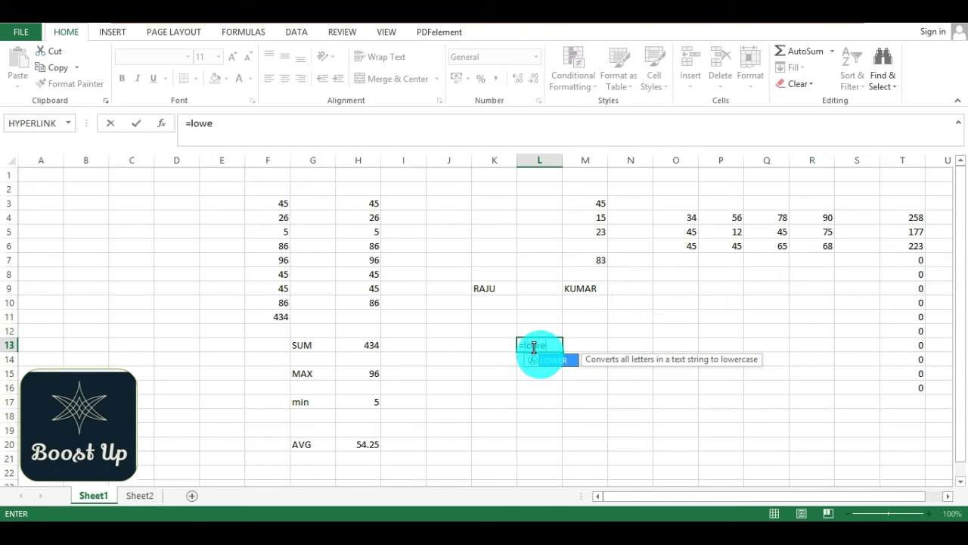
key(Tab)
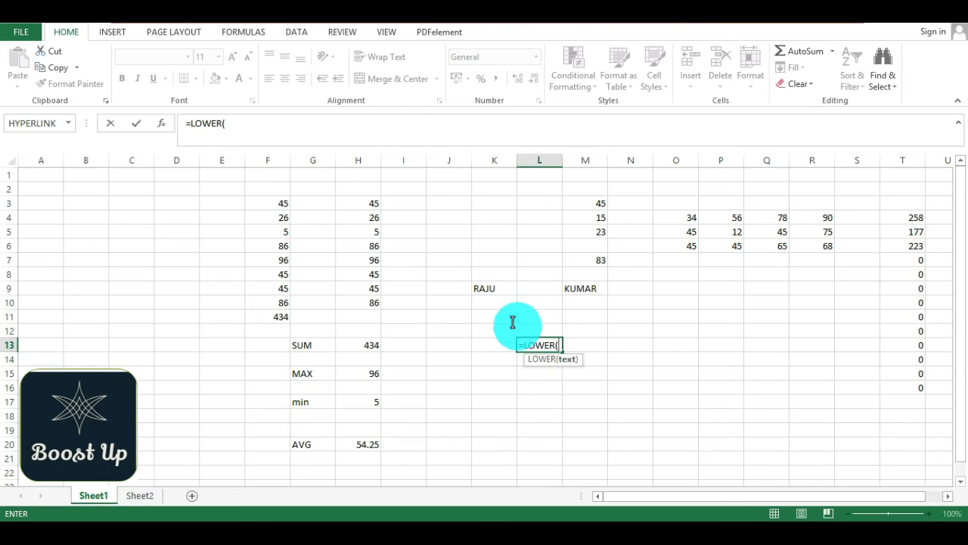
click(492, 286)
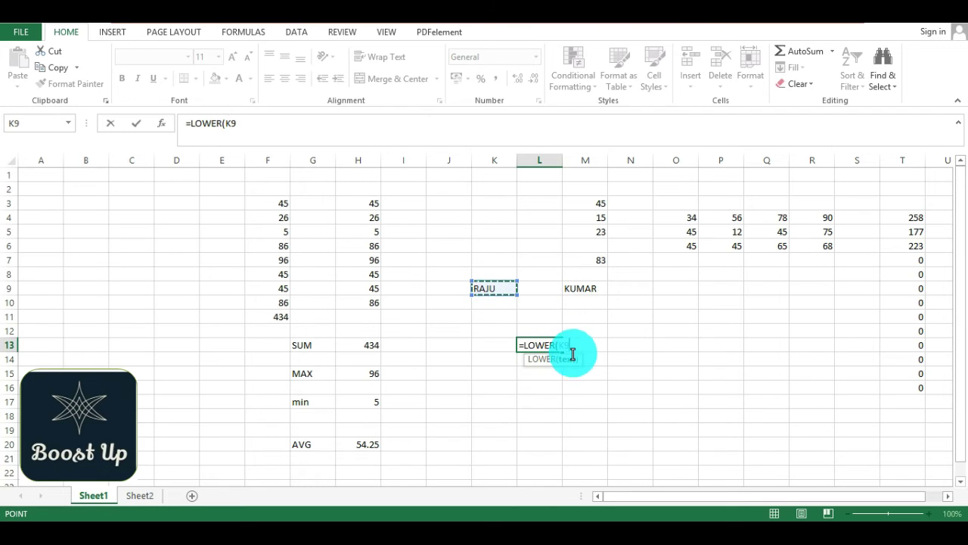
key(Return)
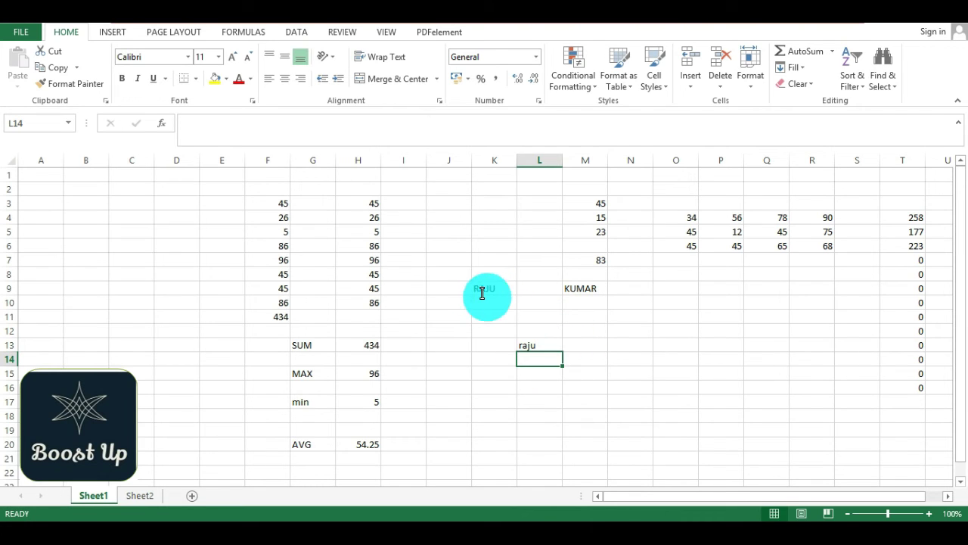
Step: Enter =LOWER(M9) in N13 to show the surname in lowercase
click(587, 288)
click(633, 338)
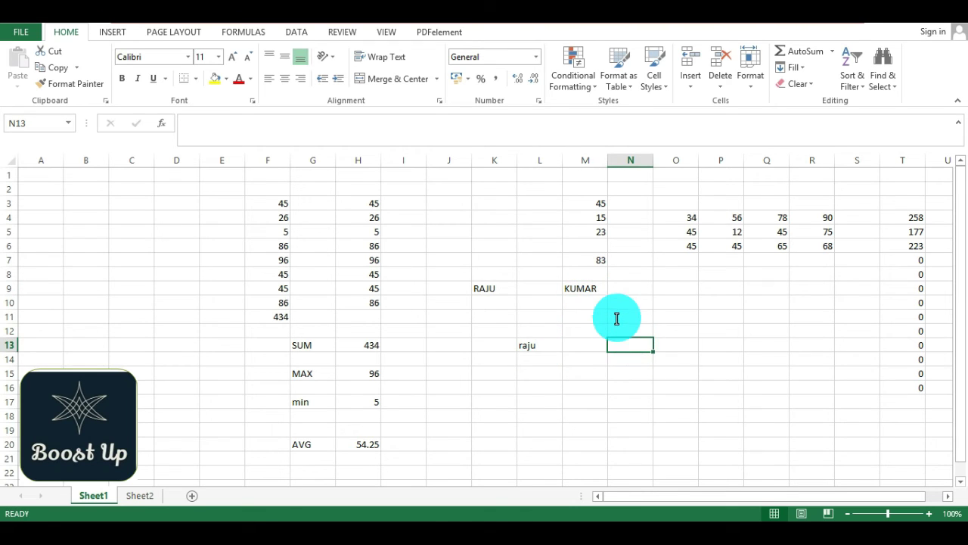
text(=l)
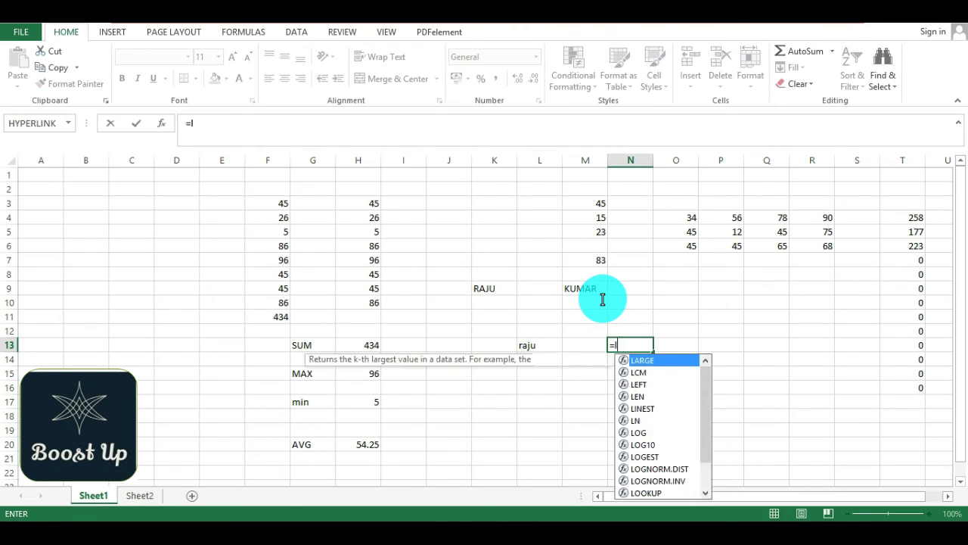
text(ow)
key(Tab)
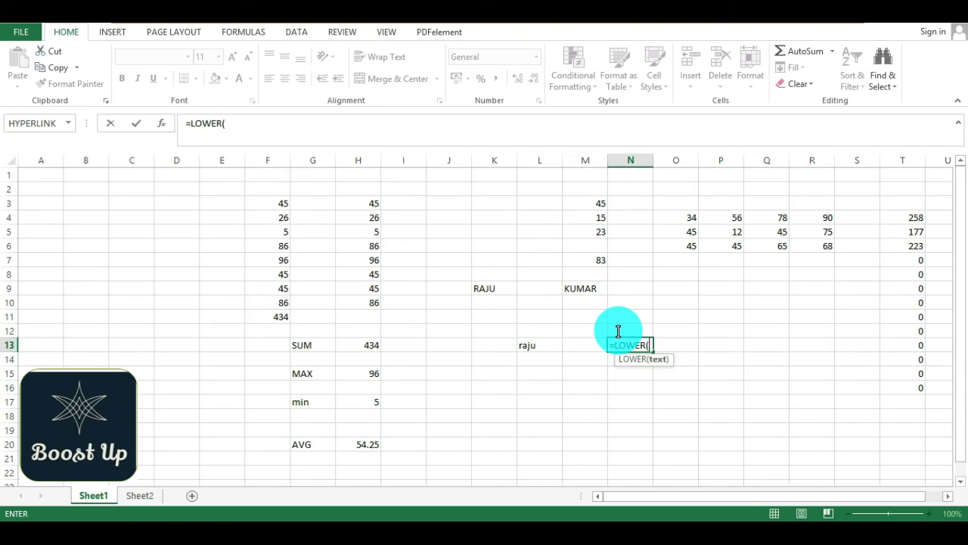
click(600, 294)
text())
key(Return)
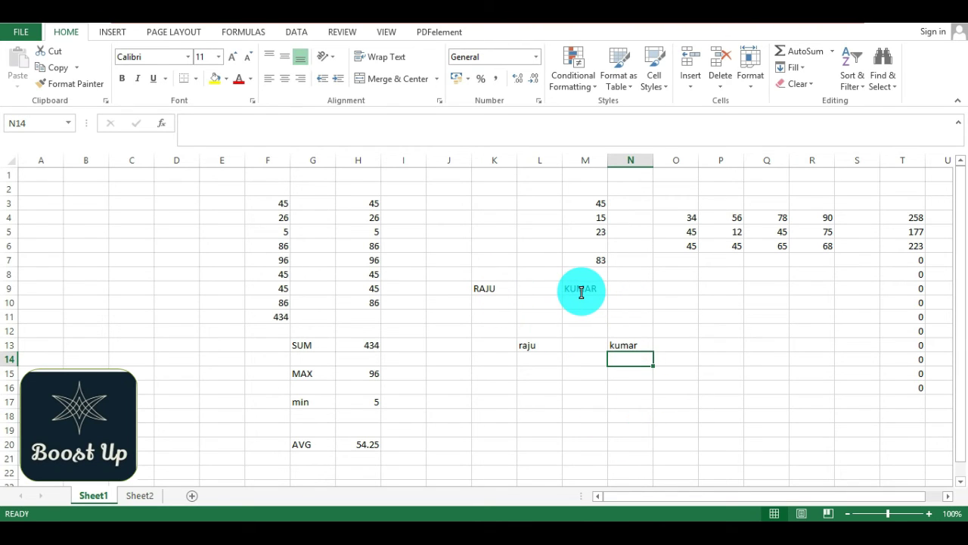
Step: Begin a CONCATENATE formula in L16 and check the numbers in O6 and P6
click(536, 388)
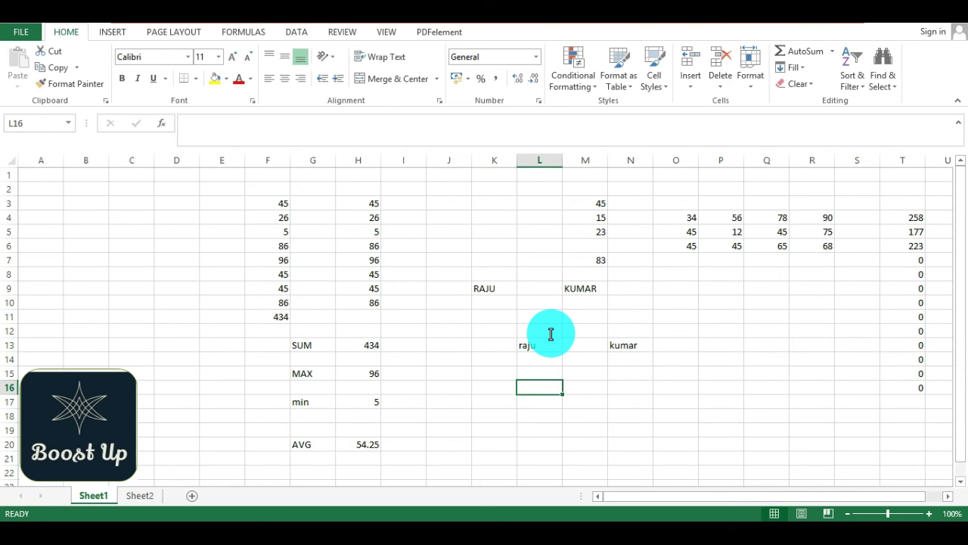
text(=c)
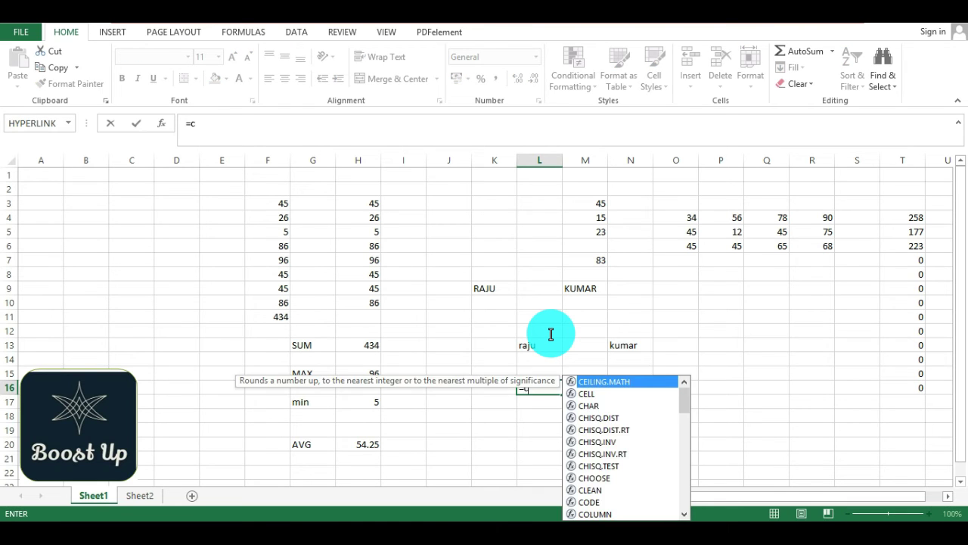
text(on)
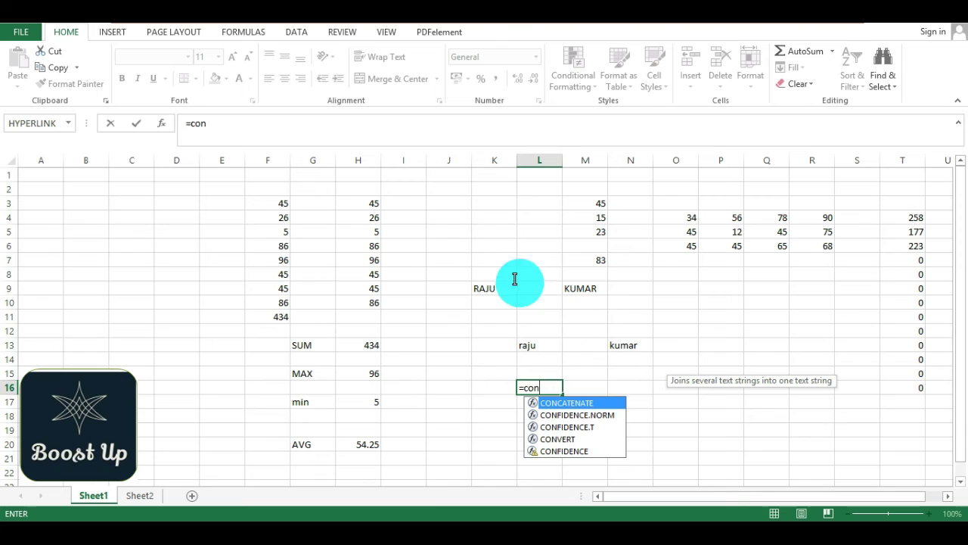
click(686, 249)
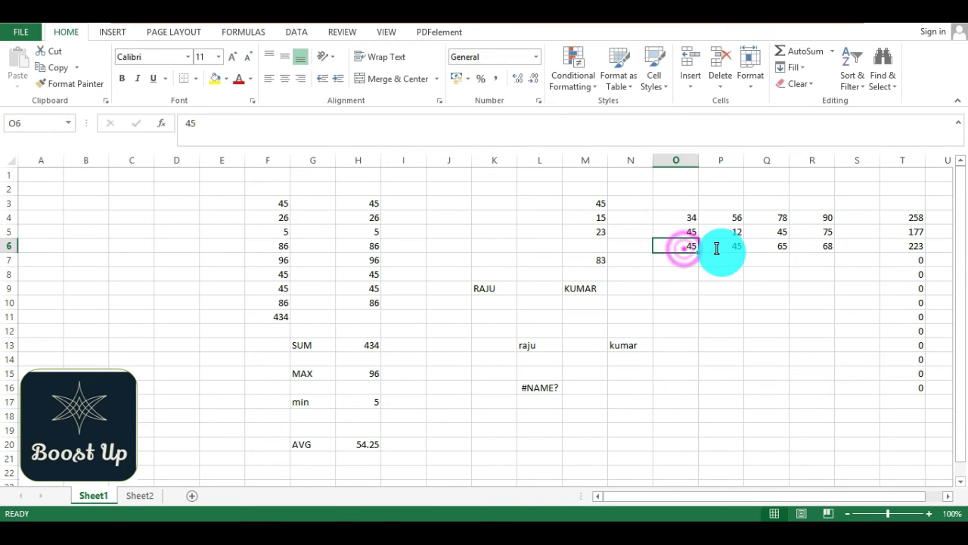
click(722, 248)
click(692, 247)
click(717, 250)
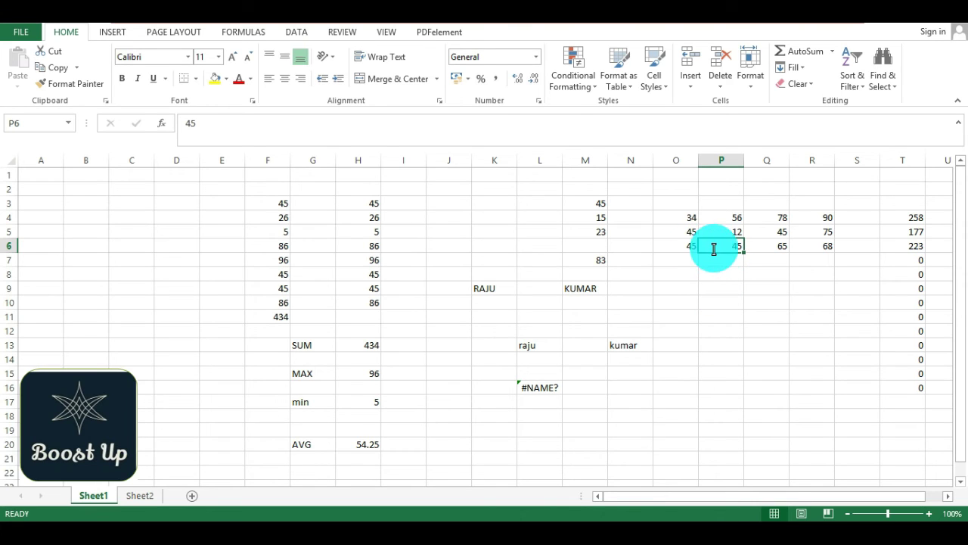
Step: Enter =CONCATENATE(K9,M9) in L16 to join the first name and surname
click(545, 387)
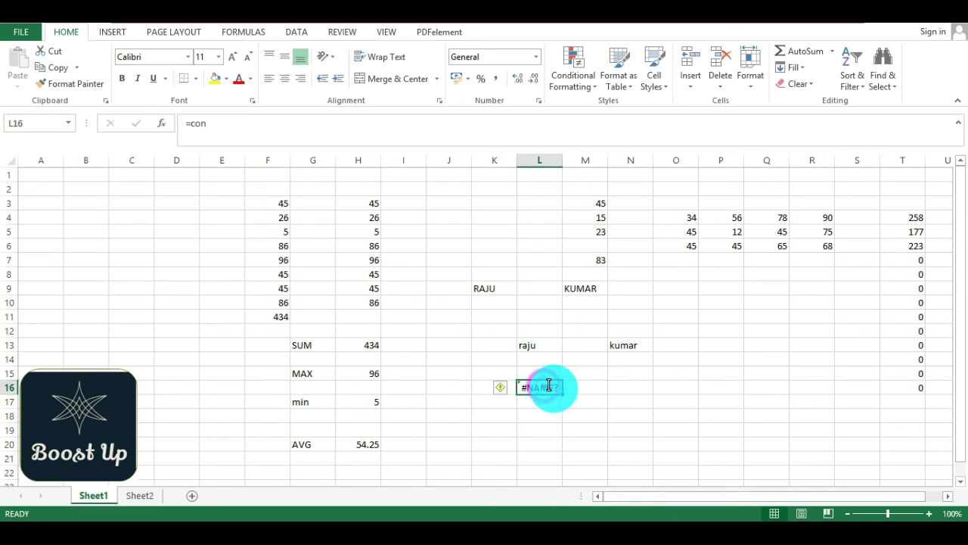
text(=)
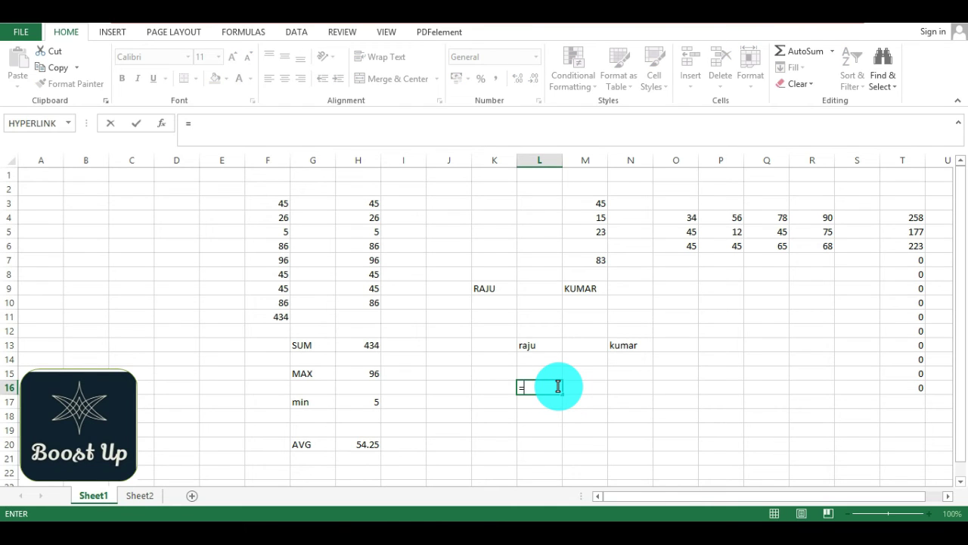
text(con)
key(Tab)
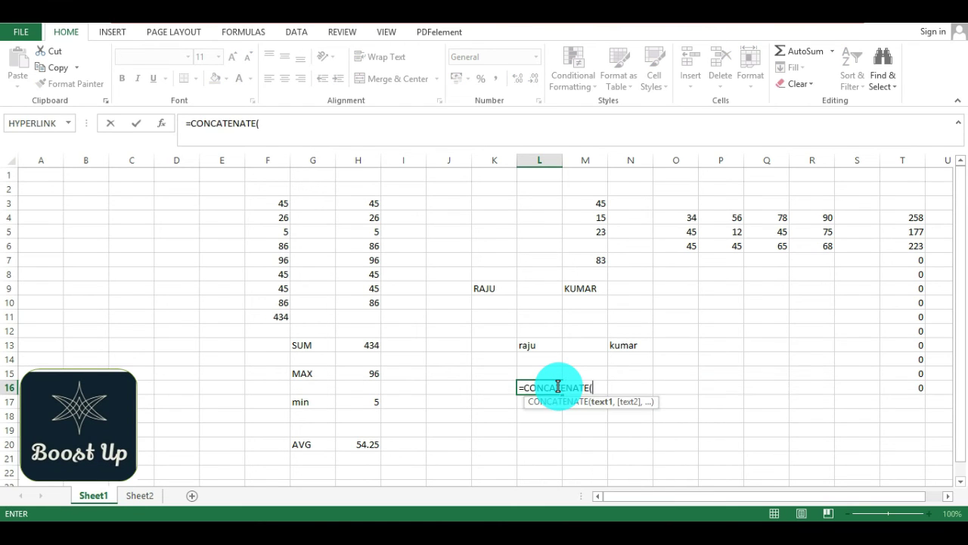
click(504, 289)
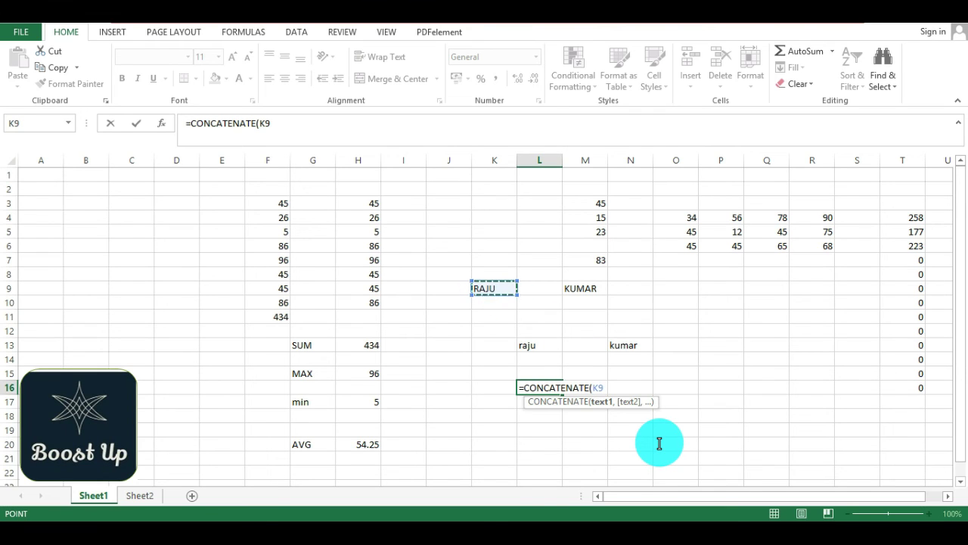
text(,)
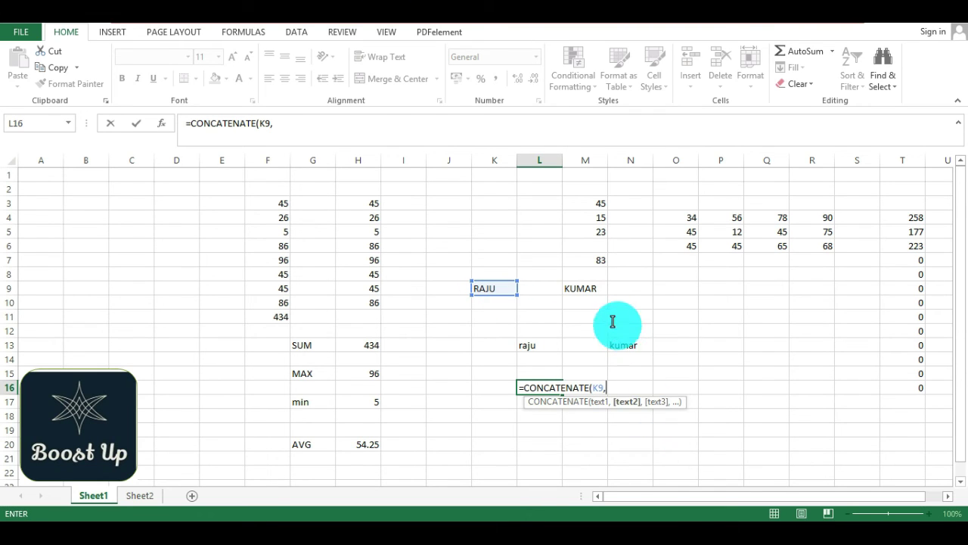
click(570, 292)
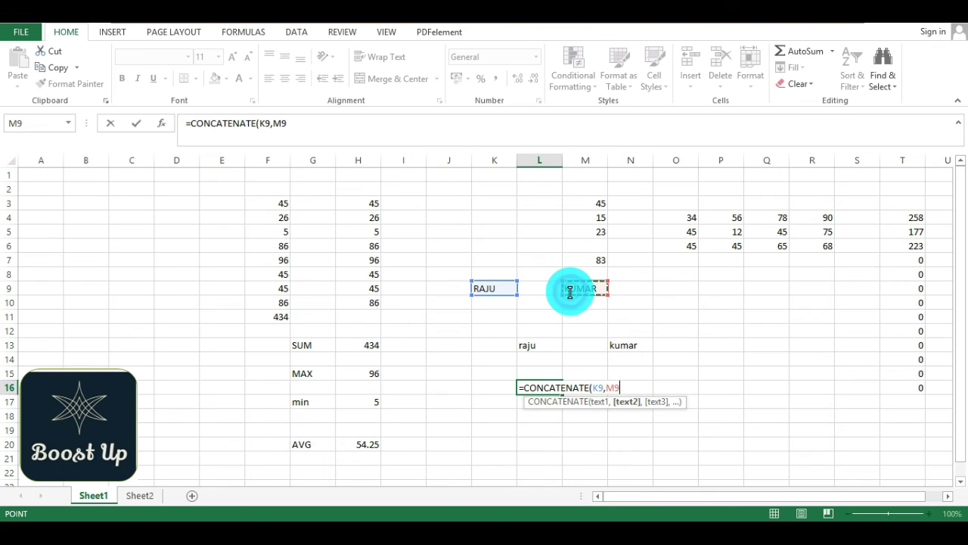
click(569, 286)
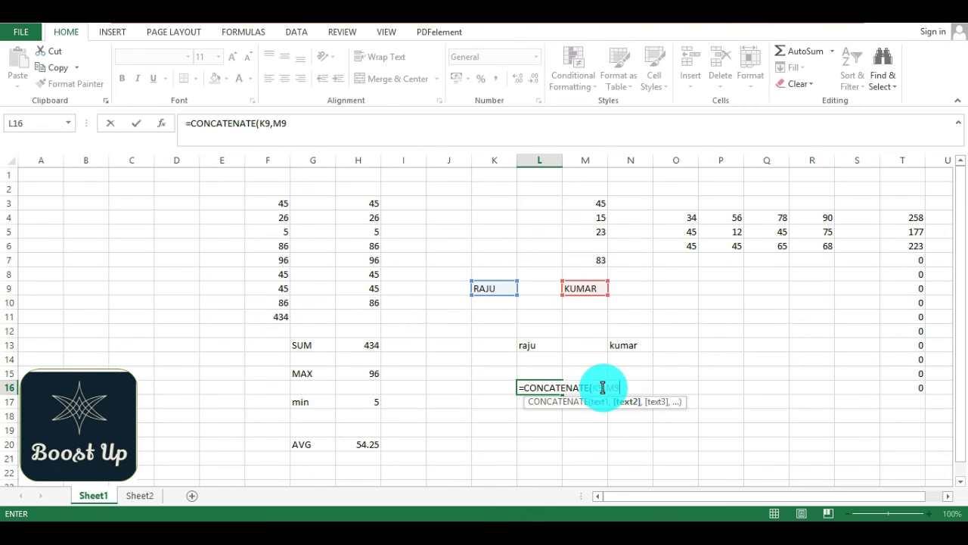
drag(626, 382, 606, 393)
key(Return)
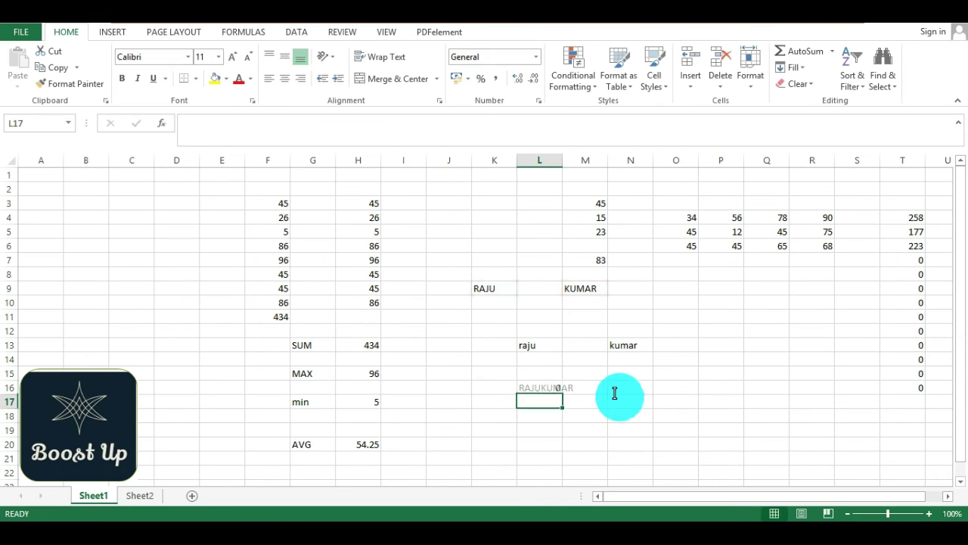
Step: Enter =CONCATENATE(O6,P6) in P9 to join the two 45s into 4545
click(572, 288)
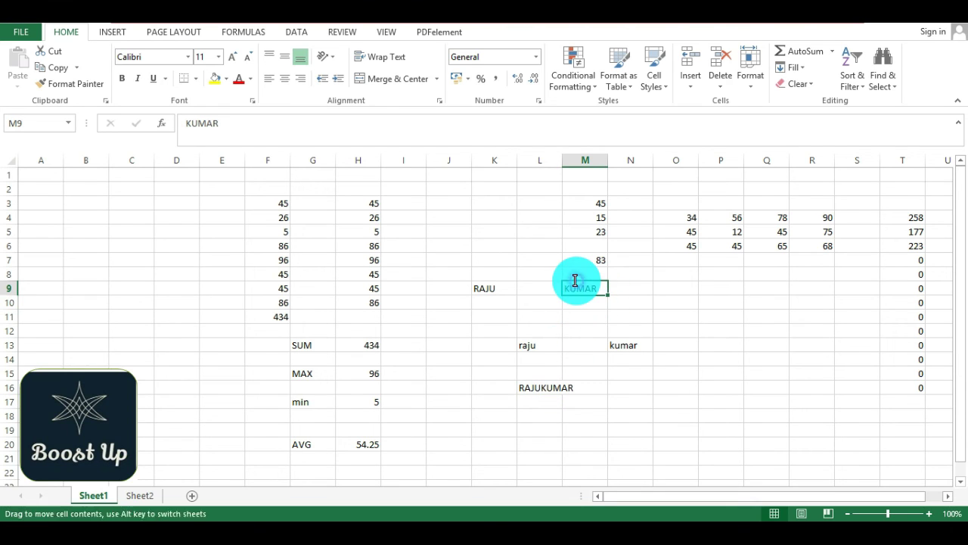
click(558, 402)
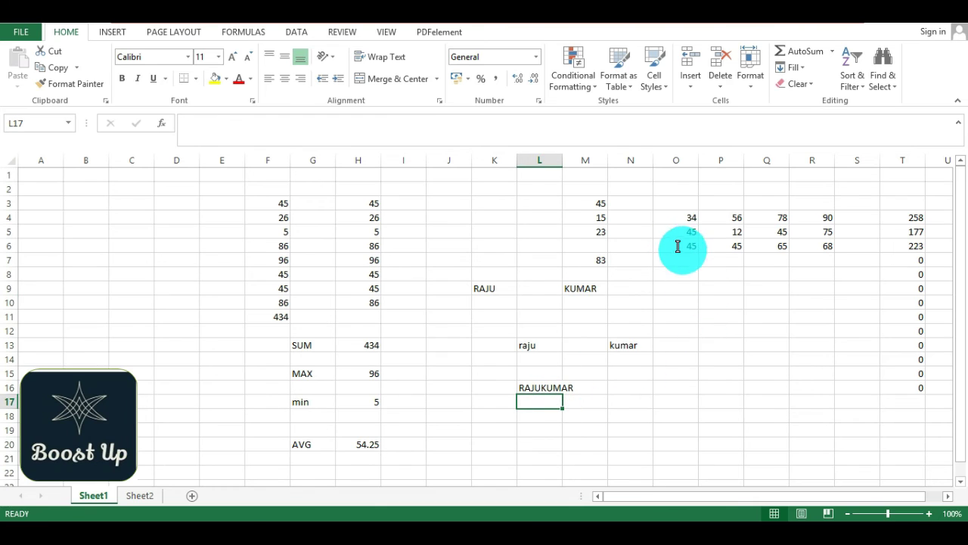
click(702, 292)
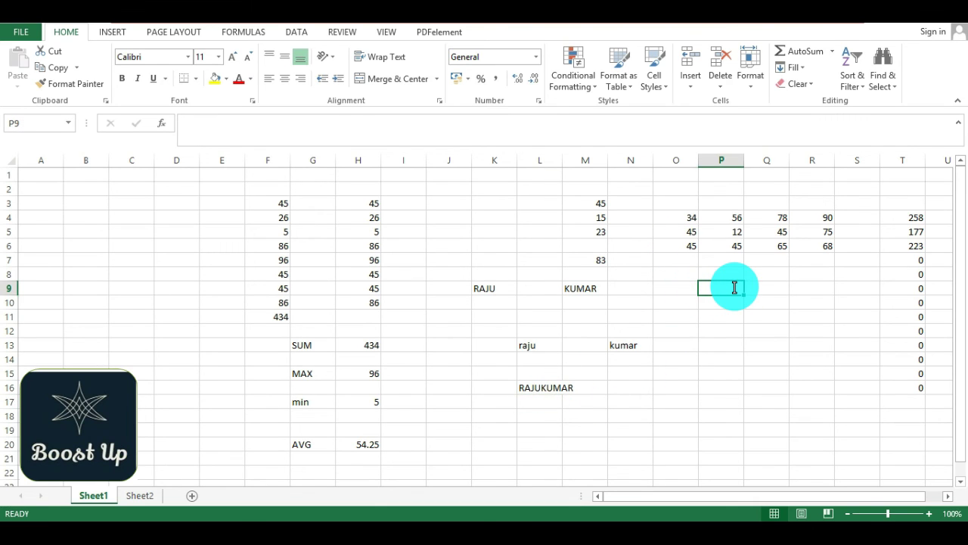
text(=co)
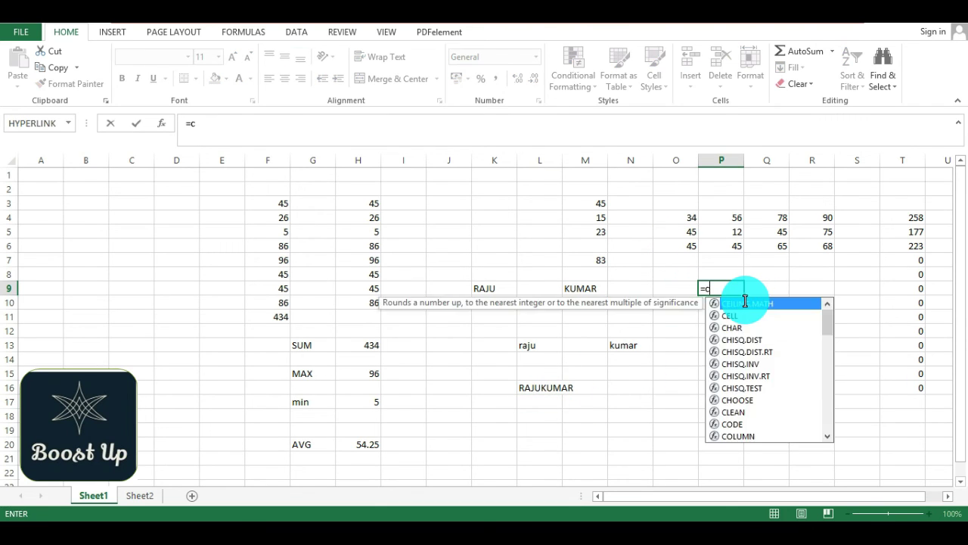
text(n)
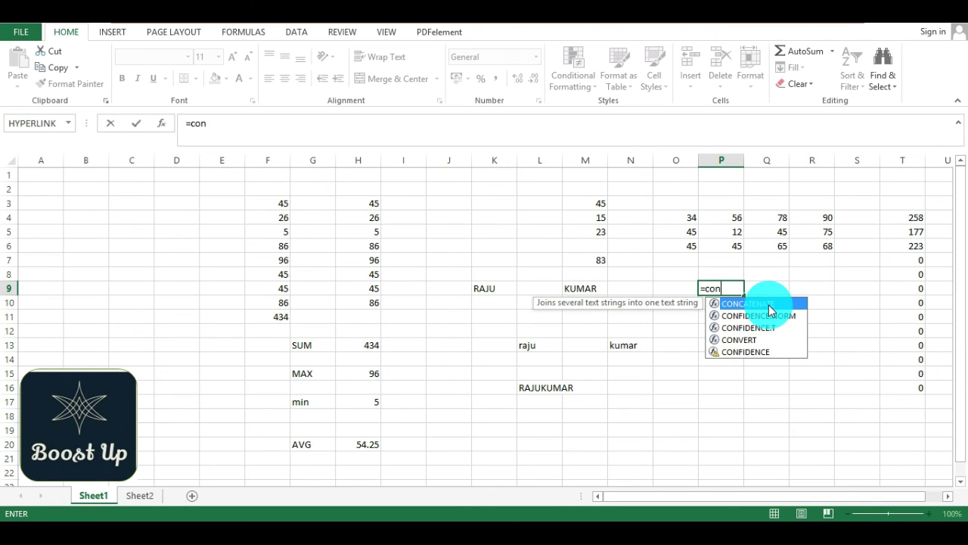
double_click(770, 304)
click(690, 247)
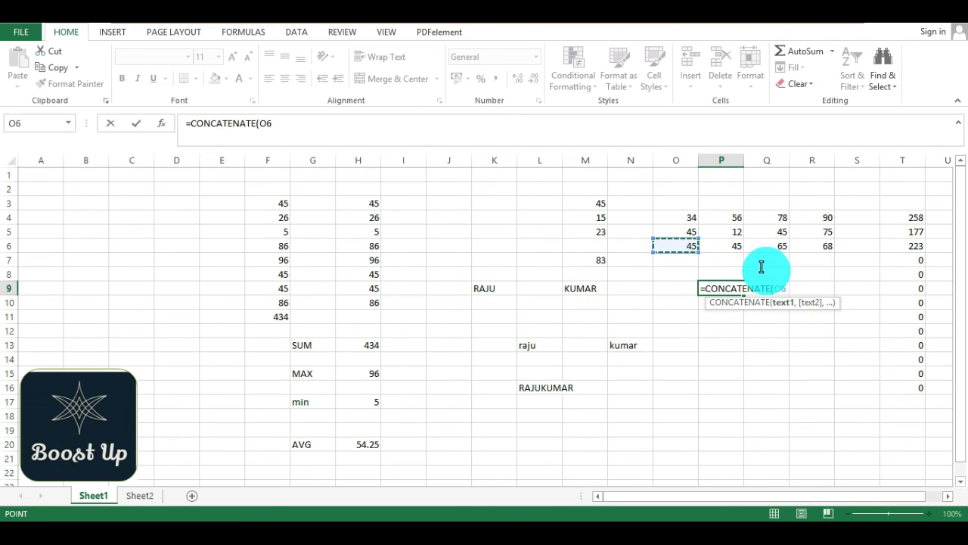
text(,)
click(730, 246)
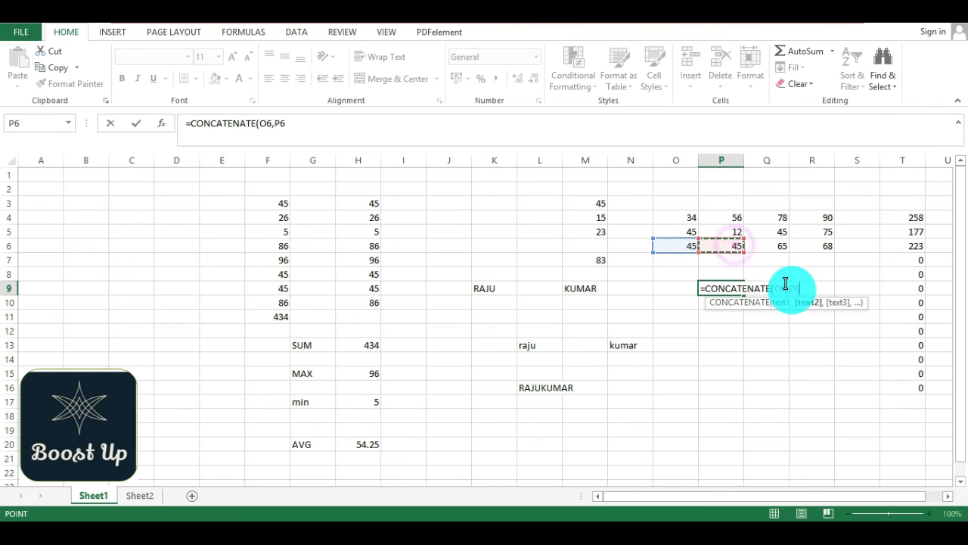
text())
key(Return)
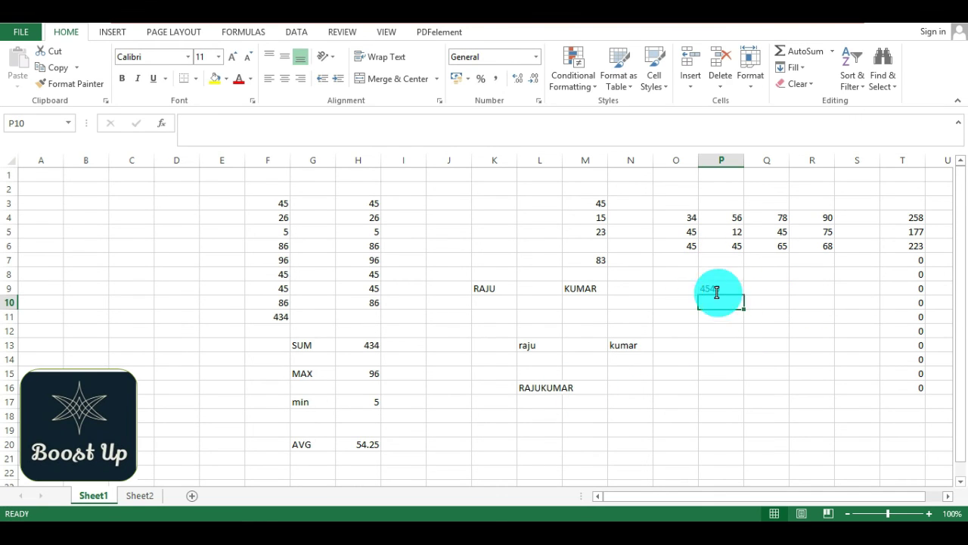
Step: Sort H3:H10 smallest to largest so it runs from 5 to 96
click(363, 200)
drag(355, 219, 359, 303)
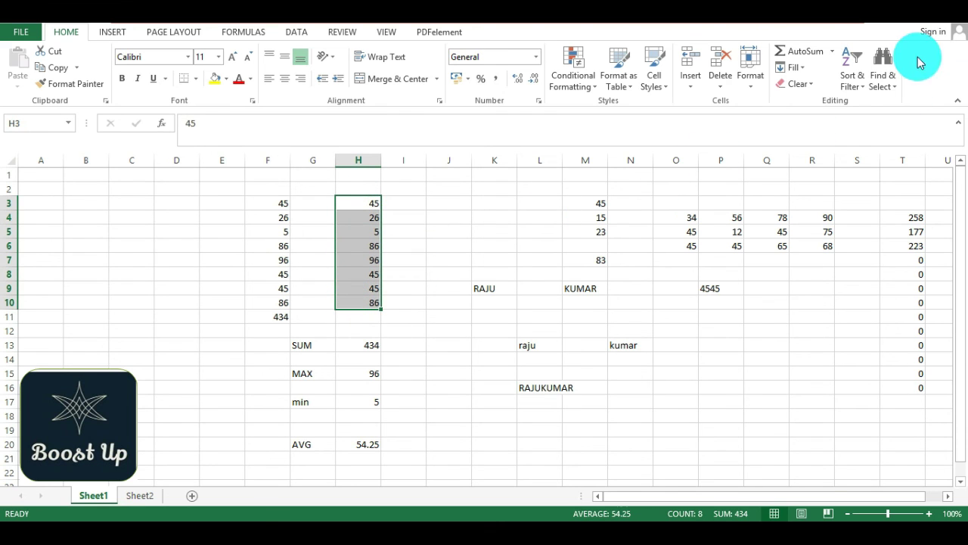
click(866, 85)
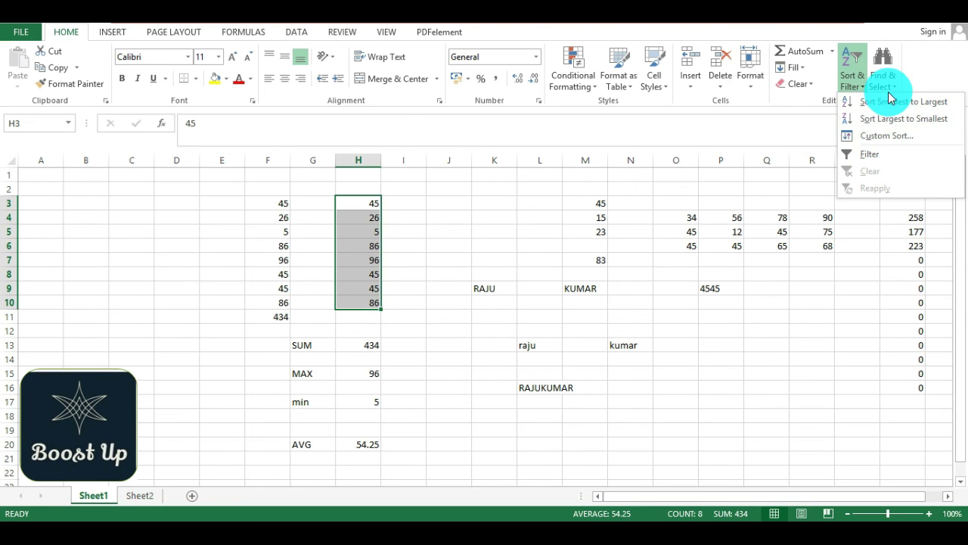
click(877, 100)
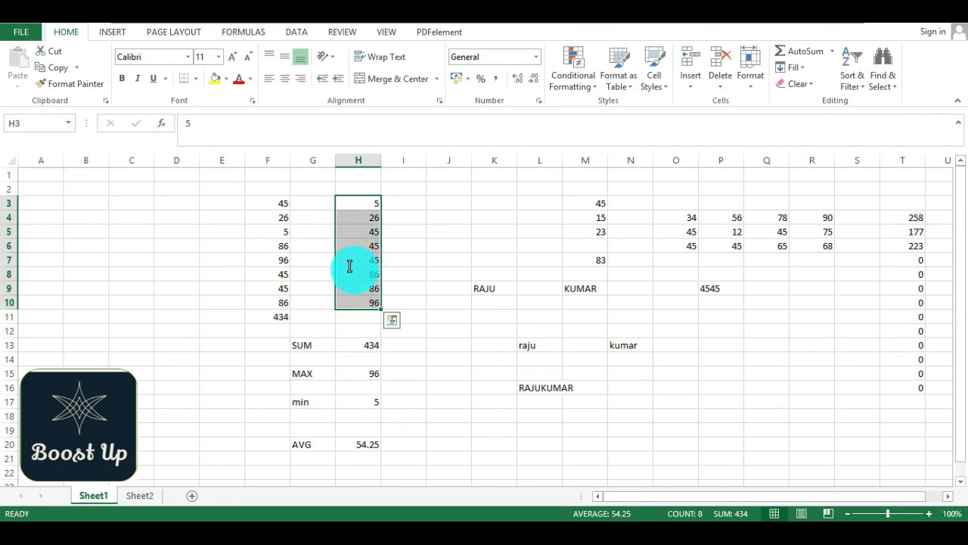